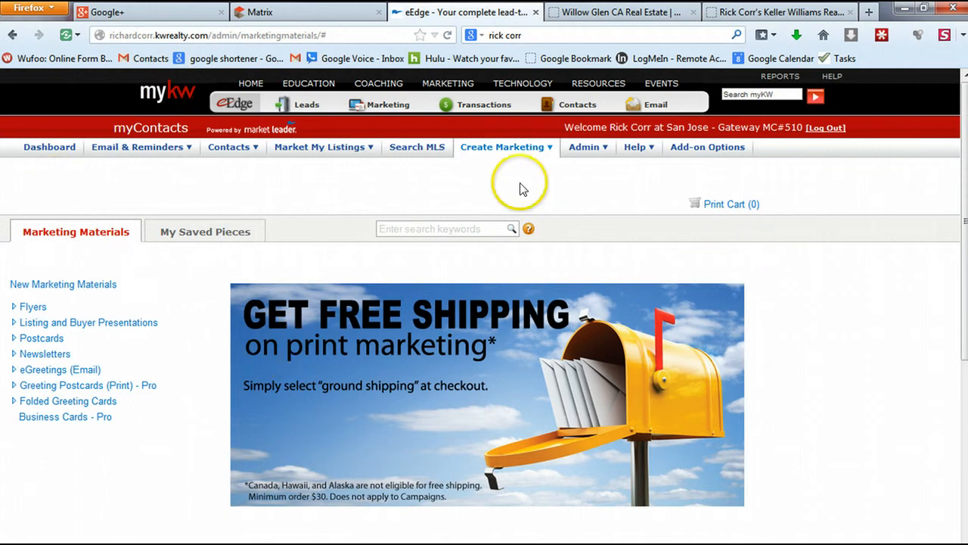
# Go to Create Marketing > Marketing Materials and let the catalogue page load
pyautogui.click(466, 149)
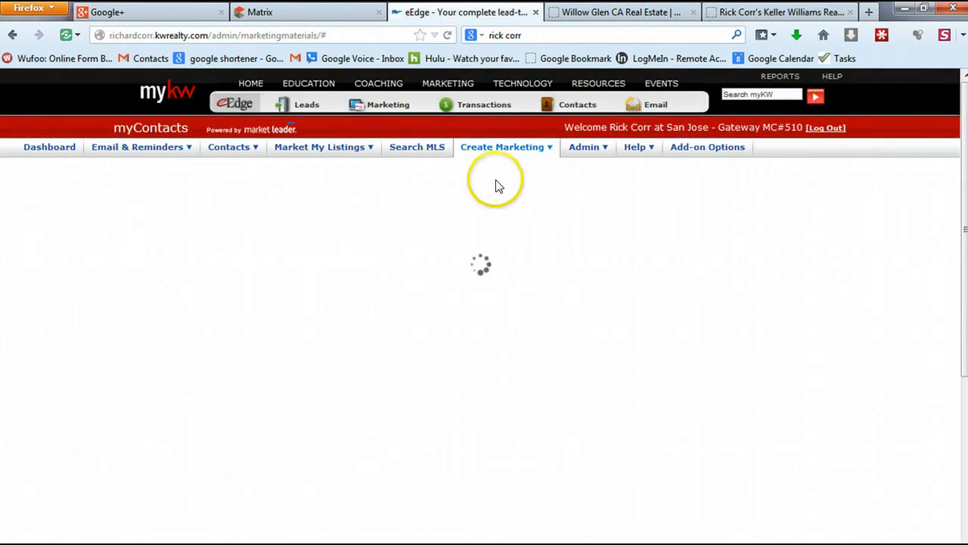
pyautogui.click(502, 149)
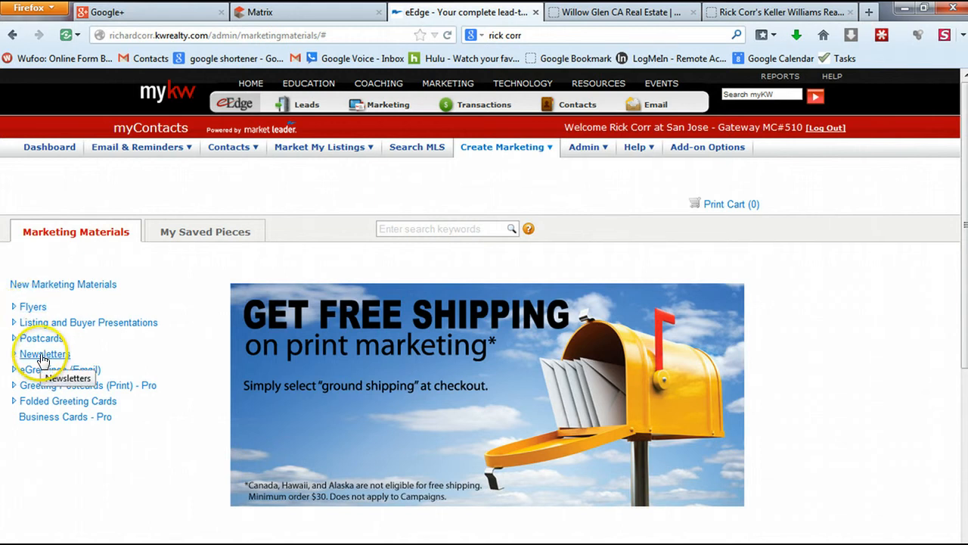
# Expand Newsletters > Monthly eNewsletters - eEdge and open the May 2014 piece with Create/Edit
pyautogui.click(43, 359)
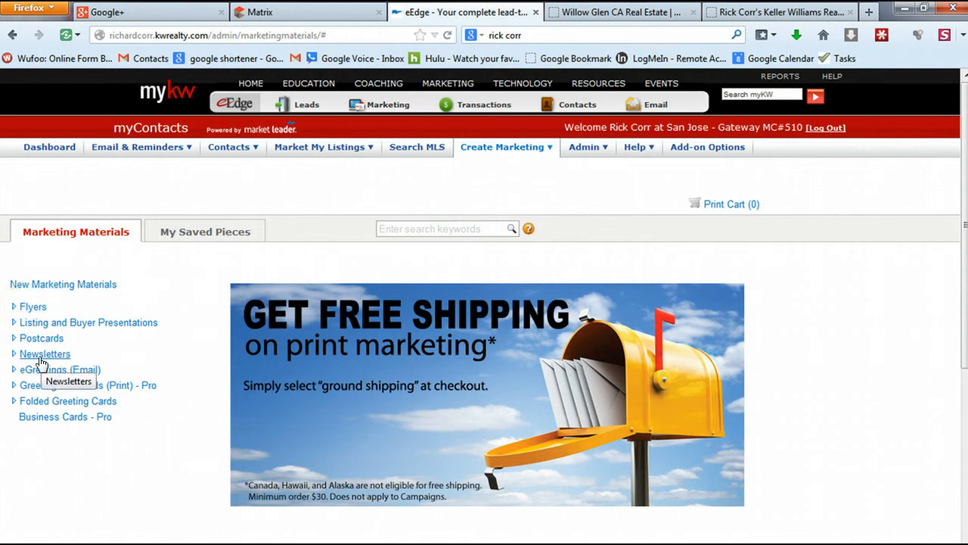
pyautogui.click(15, 354)
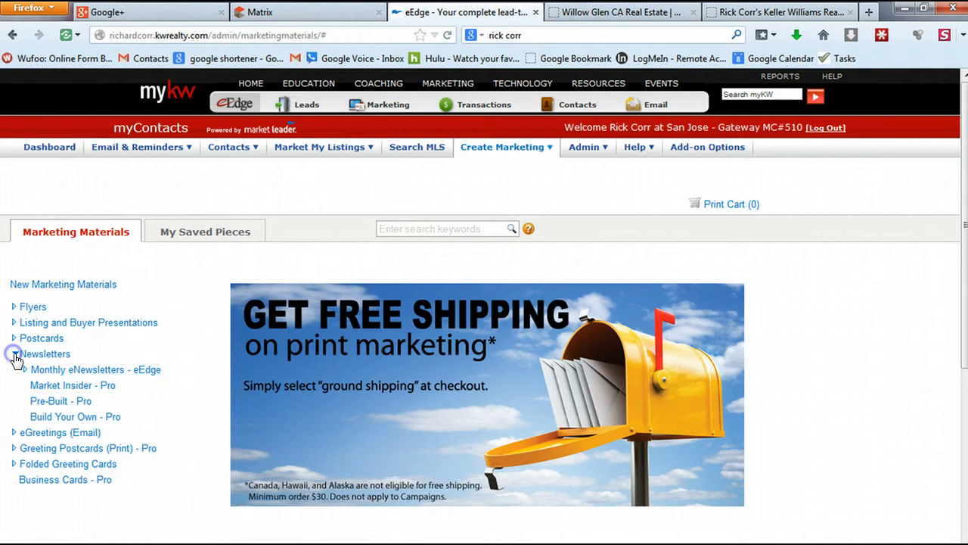
pyautogui.click(65, 370)
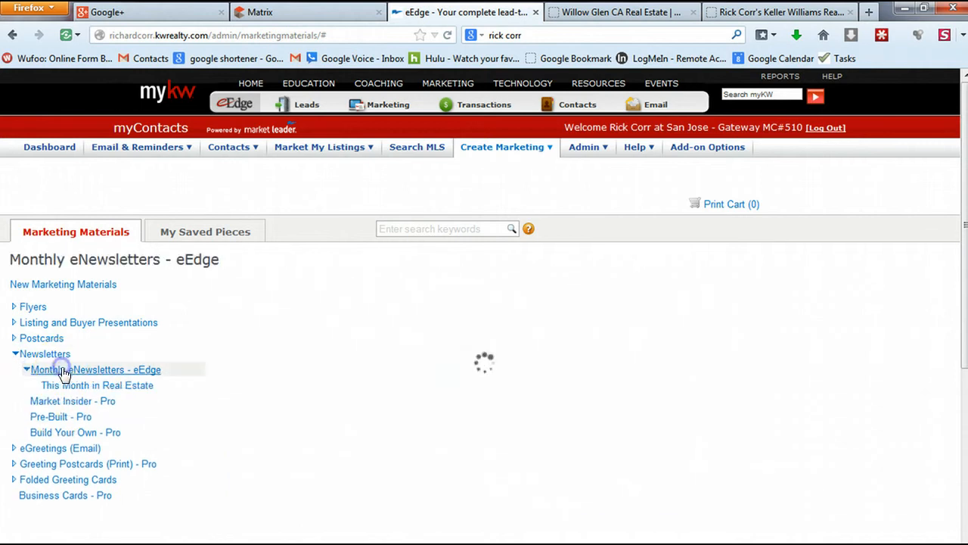
pyautogui.click(286, 354)
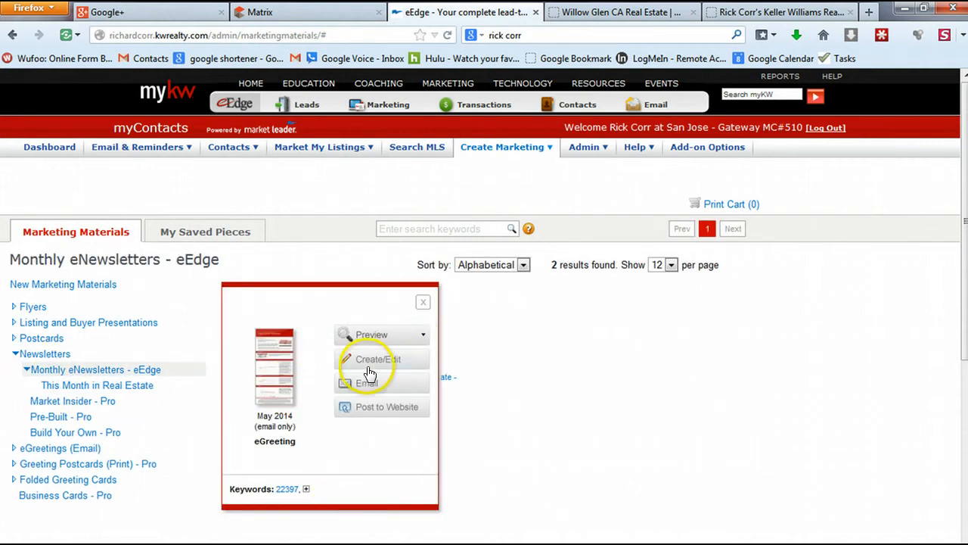
pyautogui.click(376, 361)
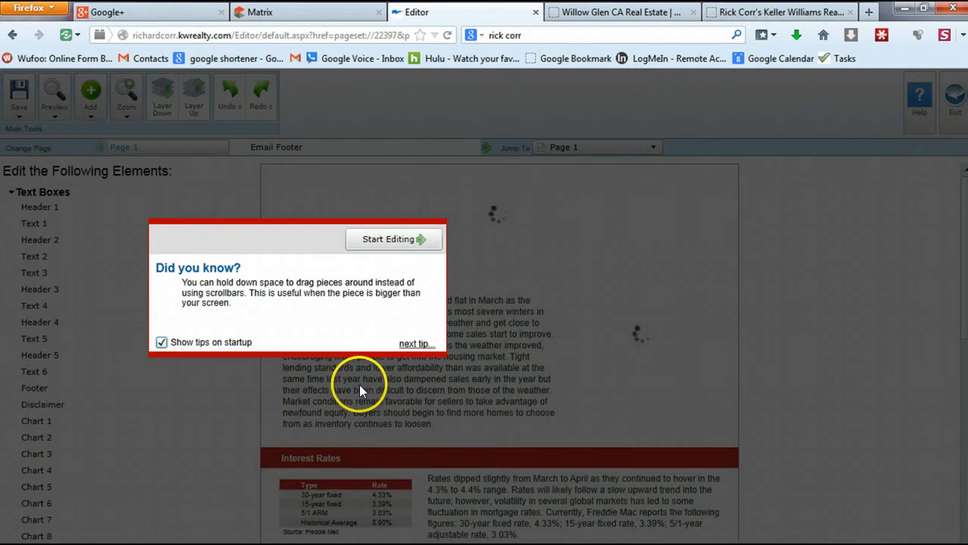
# Dismiss the startup tip and widen the May 2014 Market Update heading box across the page
pyautogui.click(382, 235)
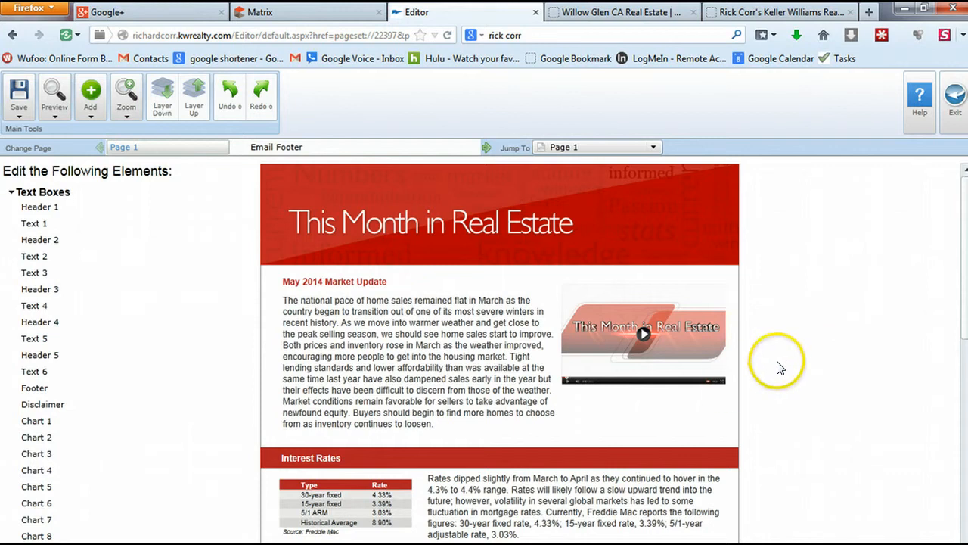
pyautogui.scroll(-4, 852, 298)
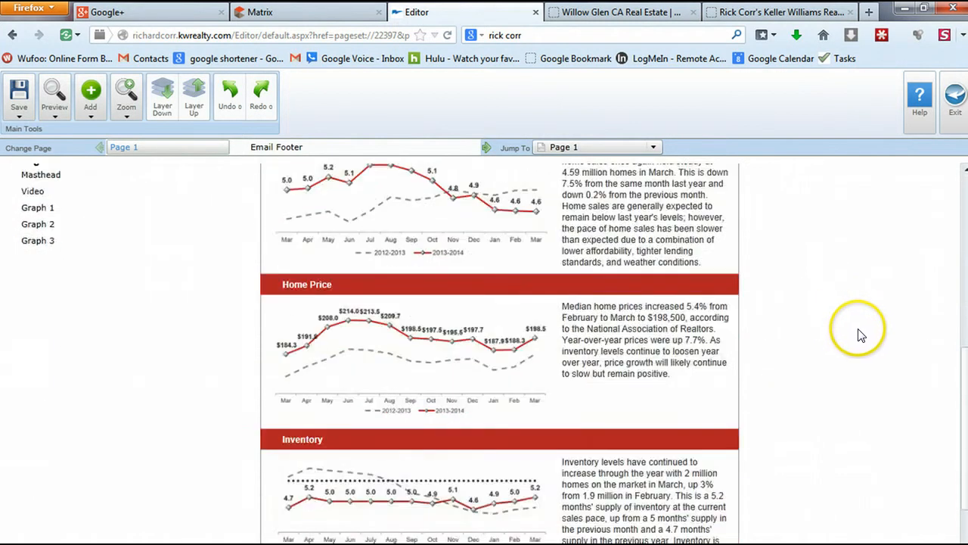
pyautogui.scroll(-2, 860, 335)
pyautogui.scroll(3, 863, 341)
pyautogui.scroll(4, 861, 340)
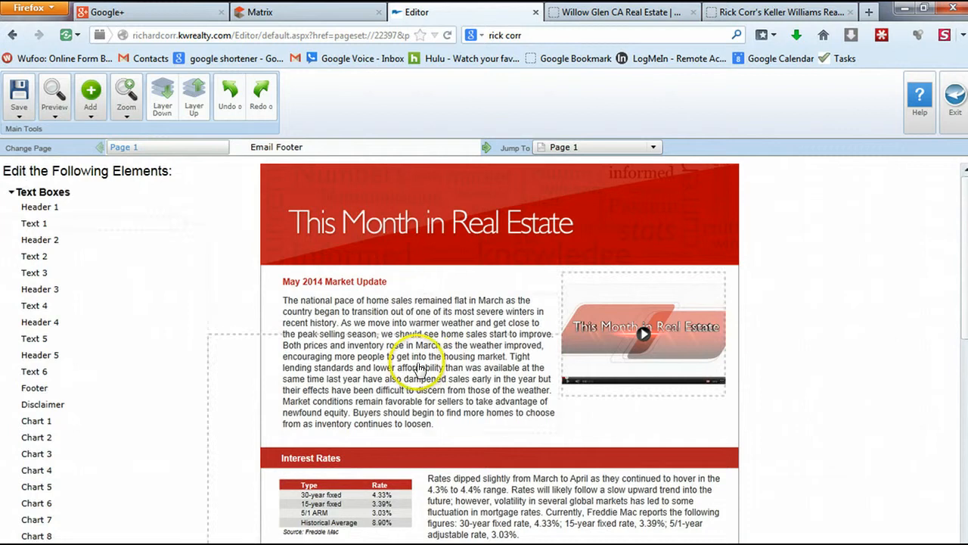
pyautogui.click(324, 285)
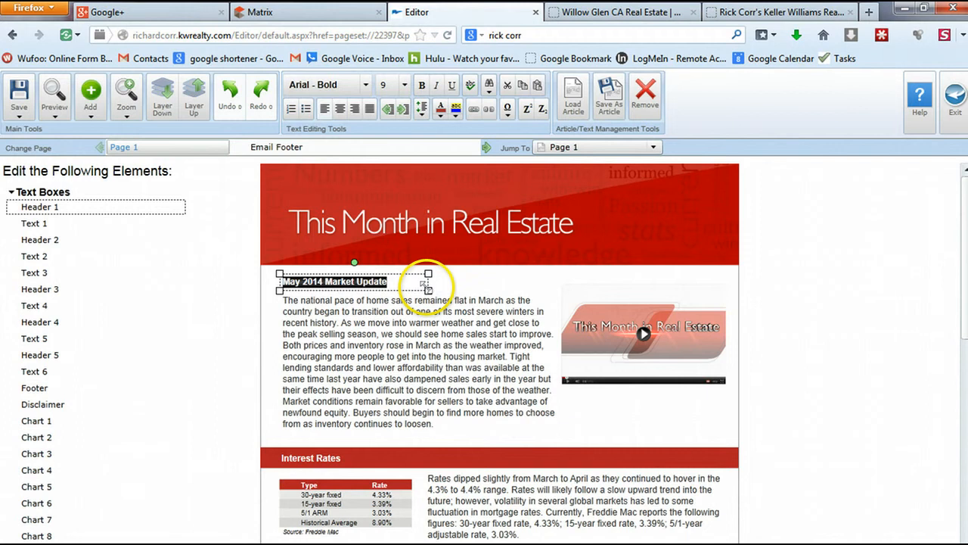
pyautogui.moveTo(428, 290); pyautogui.dragTo(715, 296)
# Append ' - Santa Clara County Edition' to the heading and set it to size 12
pyautogui.click(427, 284)
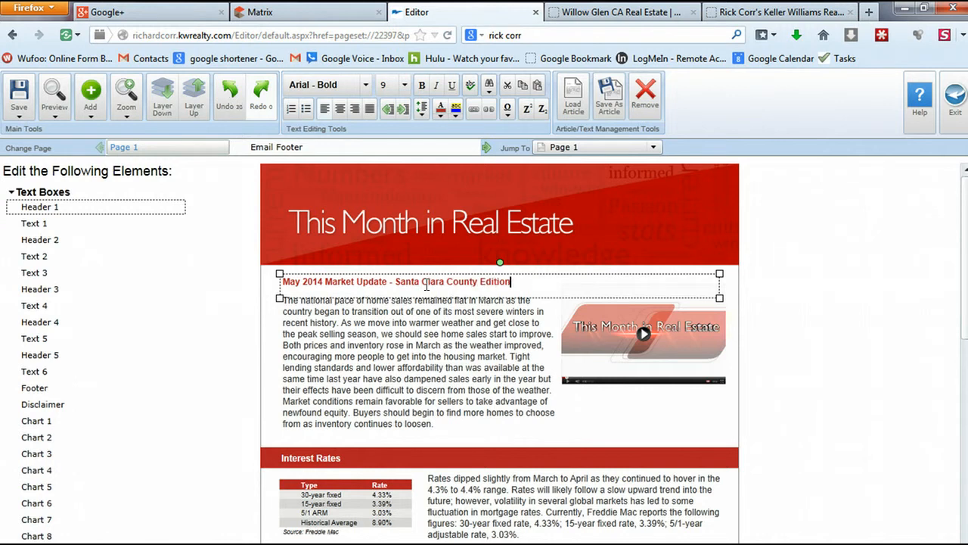
pyautogui.tripleClick(427, 284)
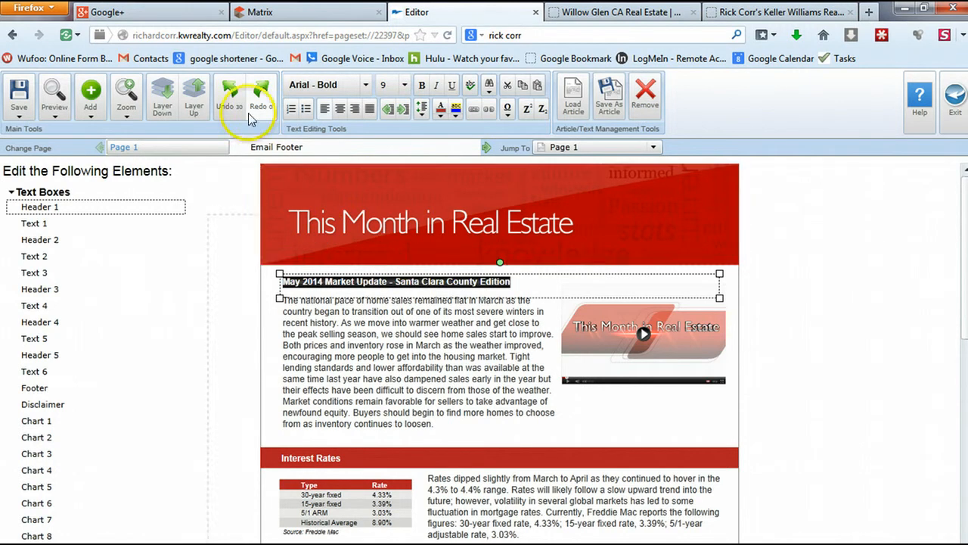
pyautogui.click(405, 85)
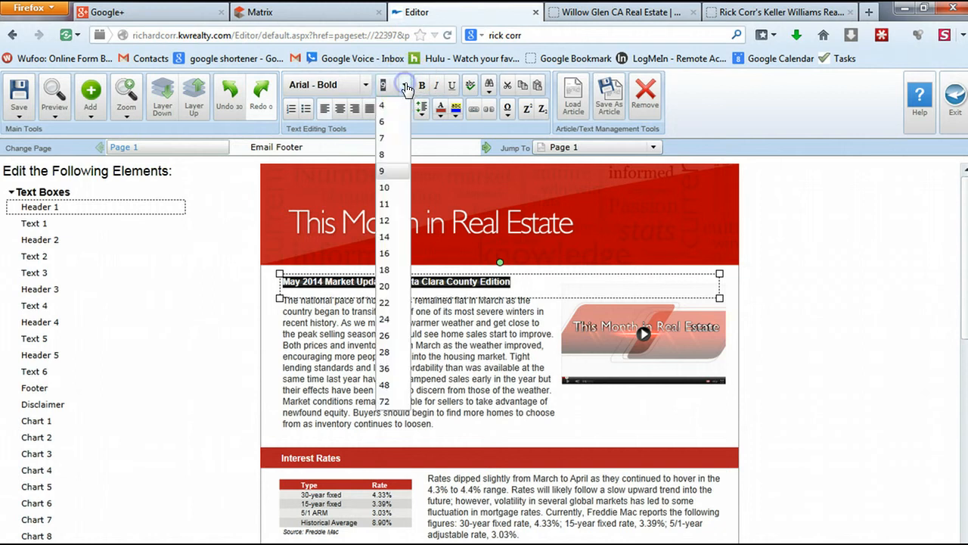
pyautogui.click(384, 220)
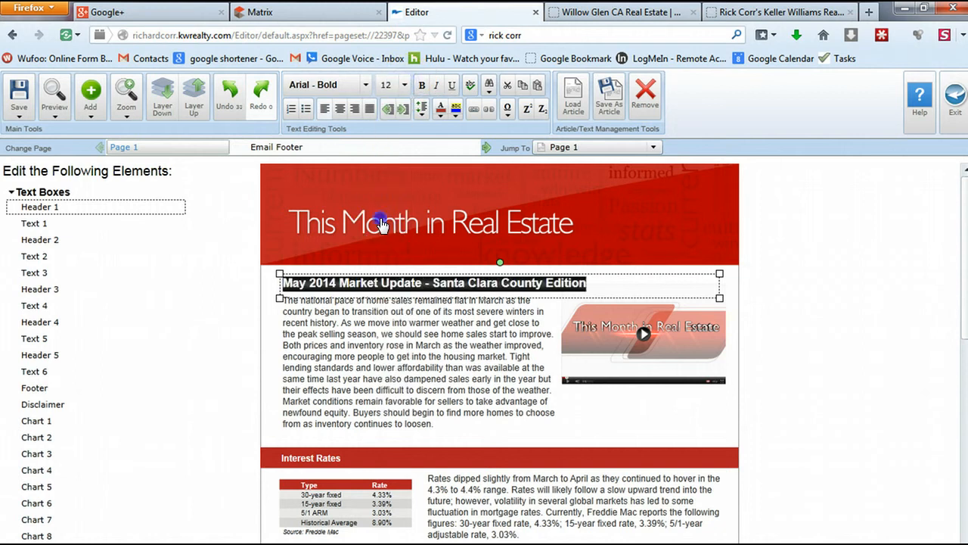
pyautogui.click(835, 278)
# Select the first body paragraph box so its text can be replaced
pyautogui.click(335, 370)
pyautogui.click(335, 371)
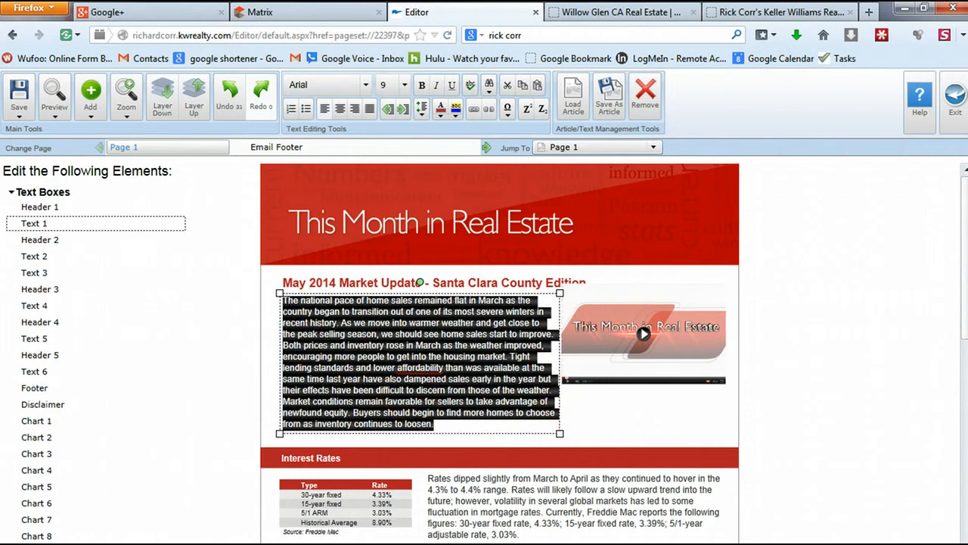
pyautogui.moveTo(967, 135)
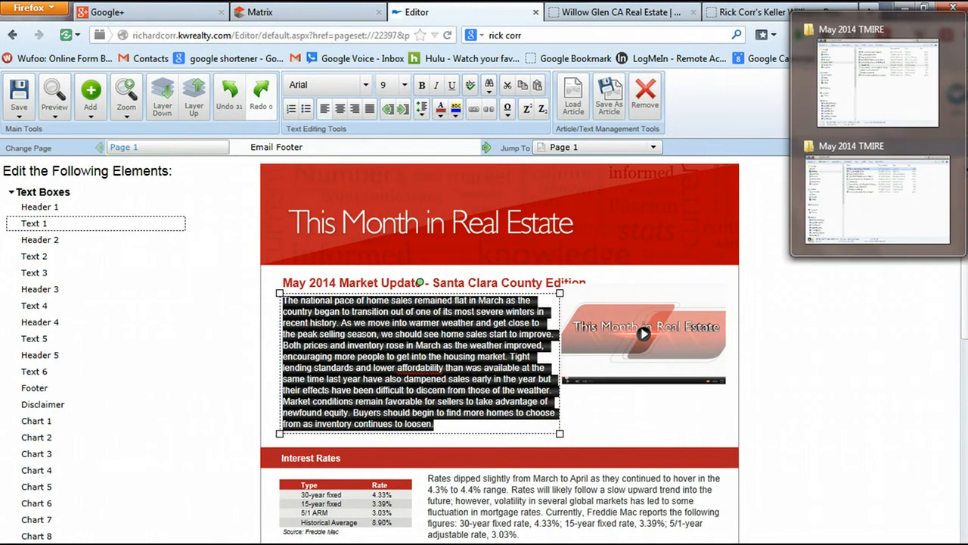
# Copy all text from General Text in the May 2014 TMIRE folder, then minimize Notepad and Explorer
pyautogui.click(937, 159)
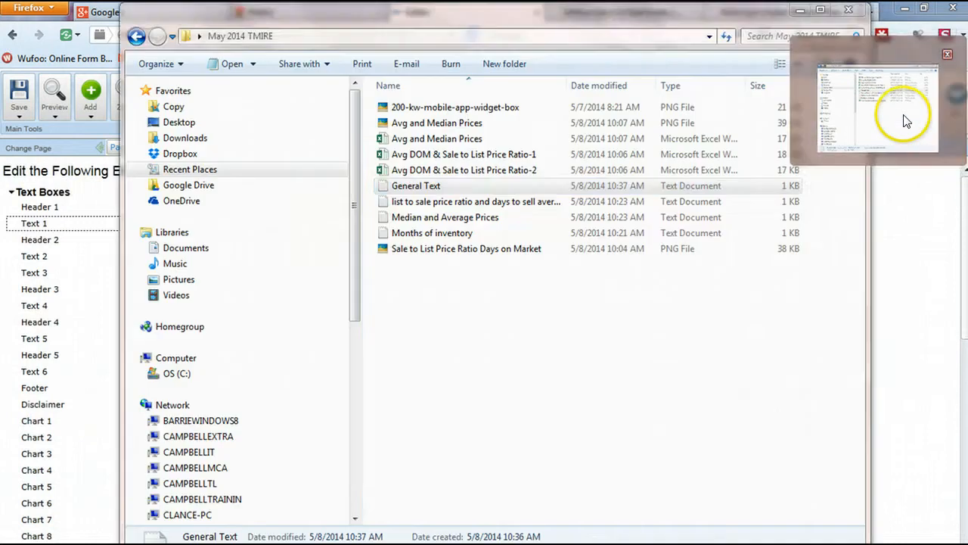
pyautogui.doubleClick(413, 188)
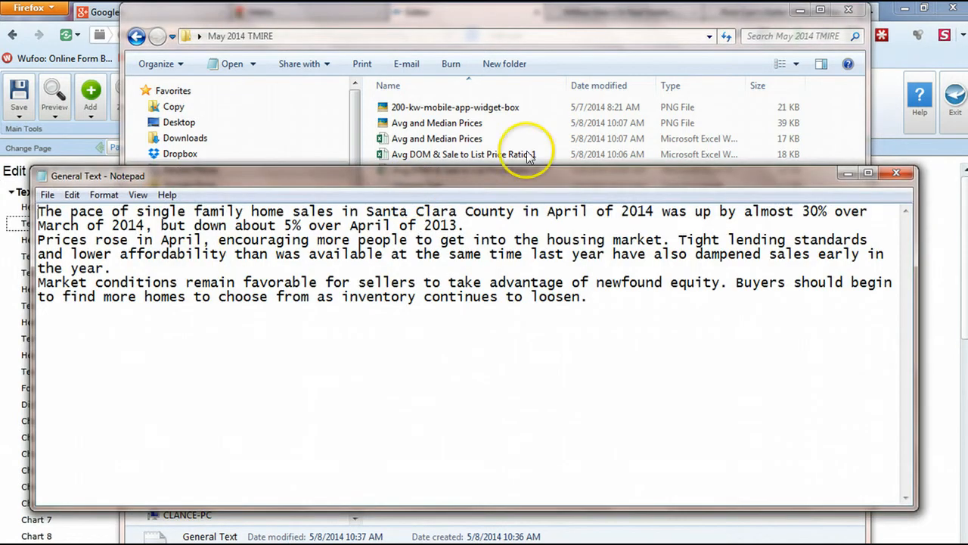
pyautogui.hotkey('ctrl', 'a')
pyautogui.hotkey('ctrl', 'c')
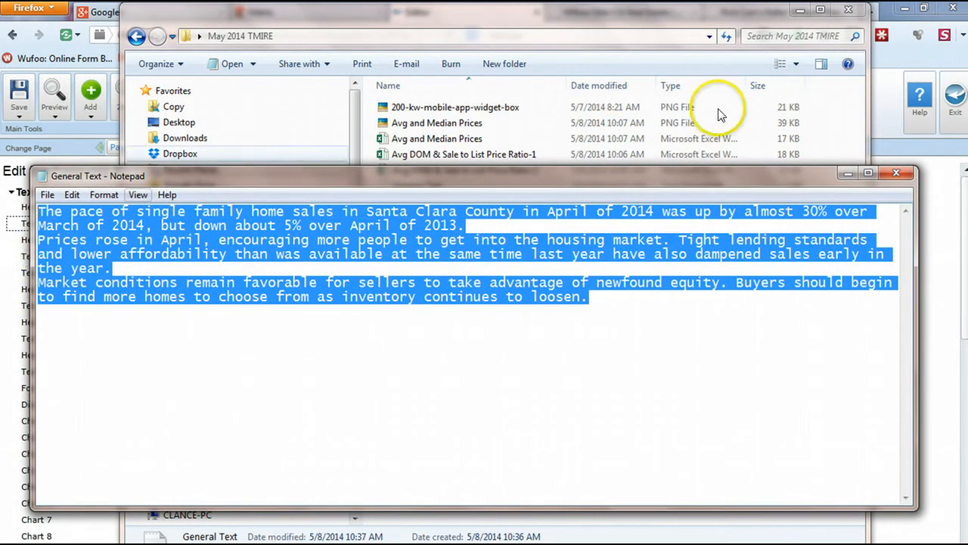
pyautogui.click(847, 173)
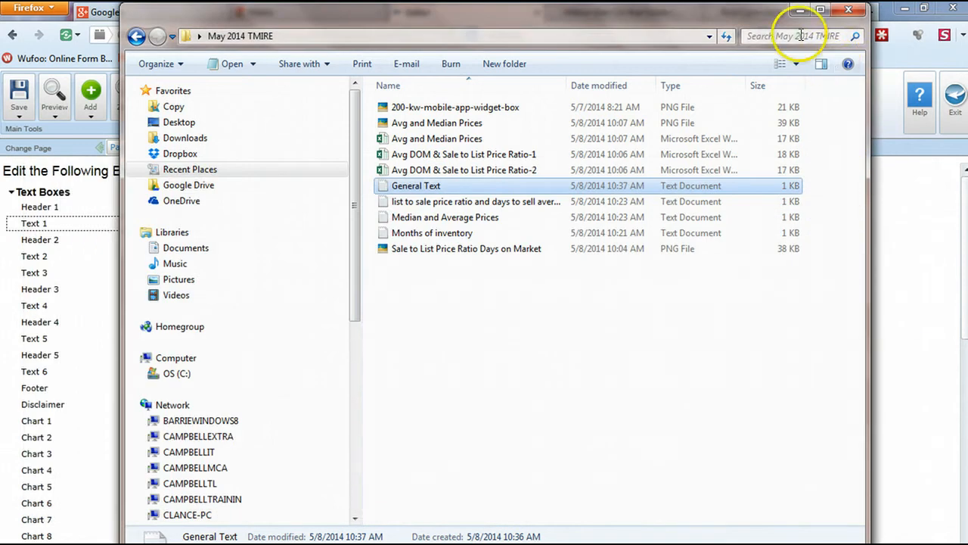
pyautogui.click(799, 9)
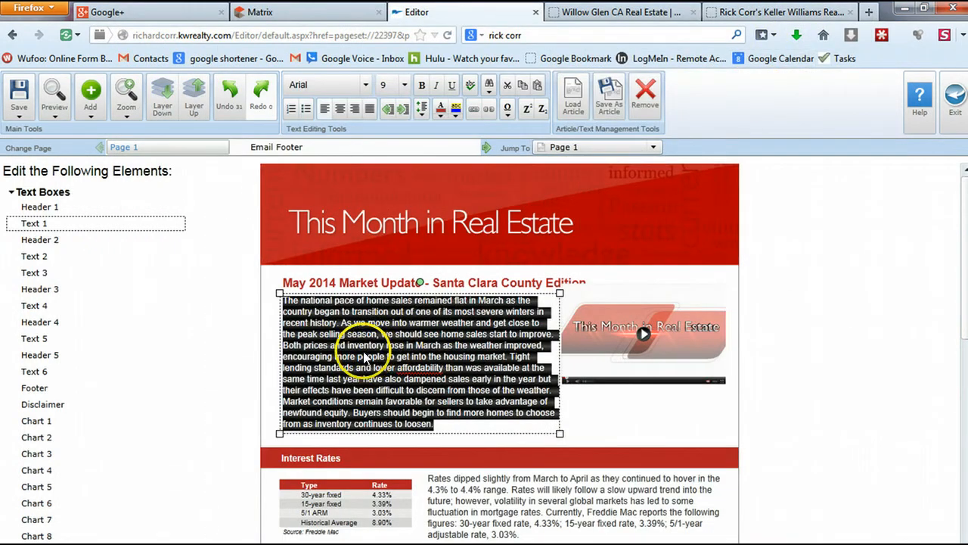
# Paste the three Santa Clara County paragraphs into the first body box at size 10
pyautogui.hotkey('ctrl', 'v')
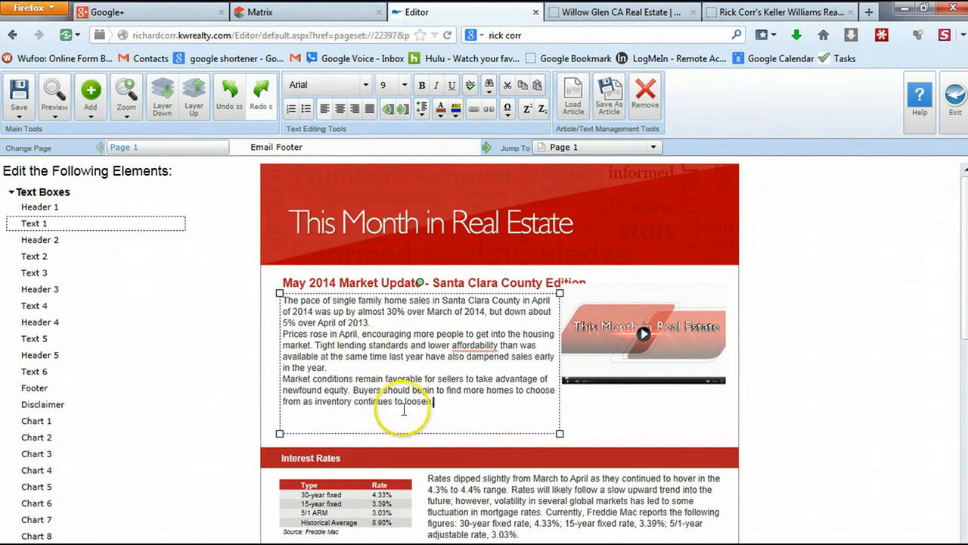
pyautogui.moveTo(453, 407); pyautogui.dragTo(277, 290)
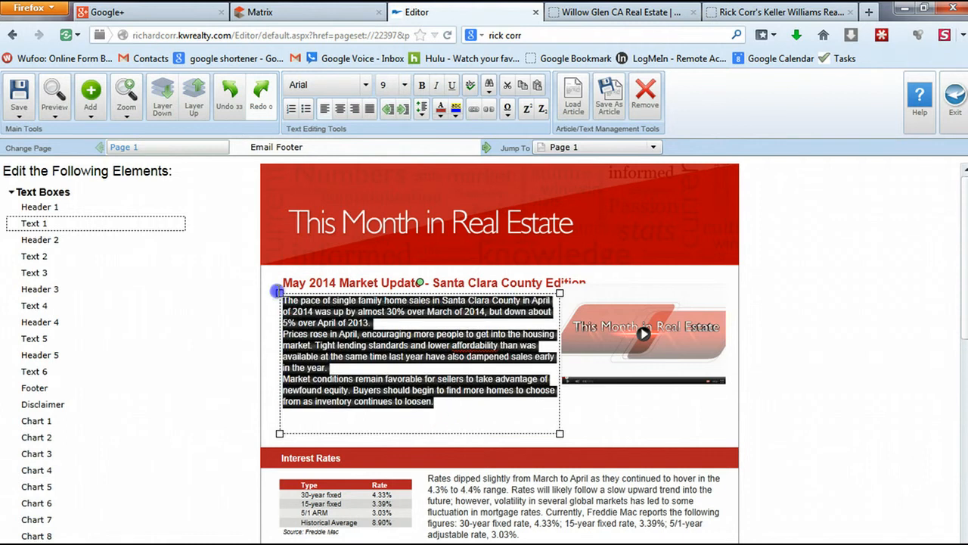
pyautogui.click(405, 85)
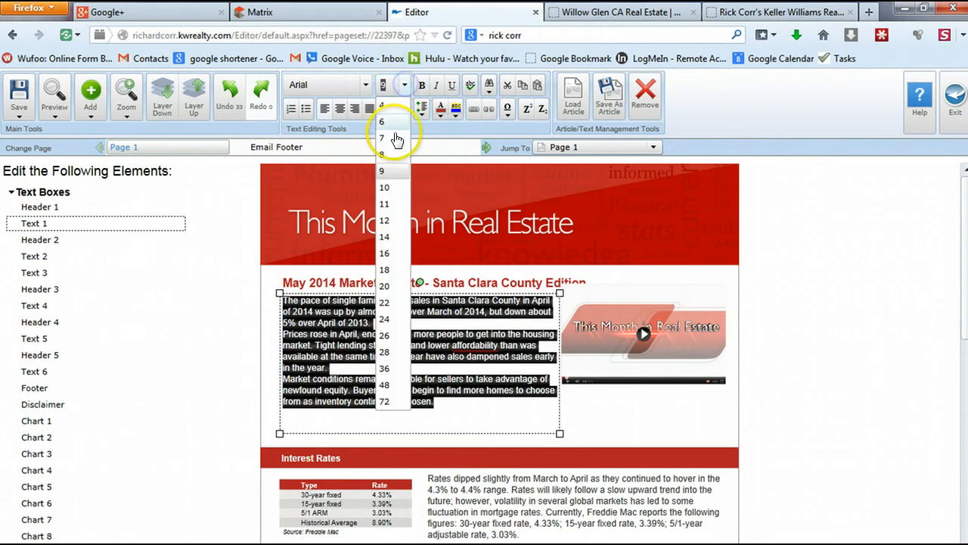
pyautogui.click(384, 190)
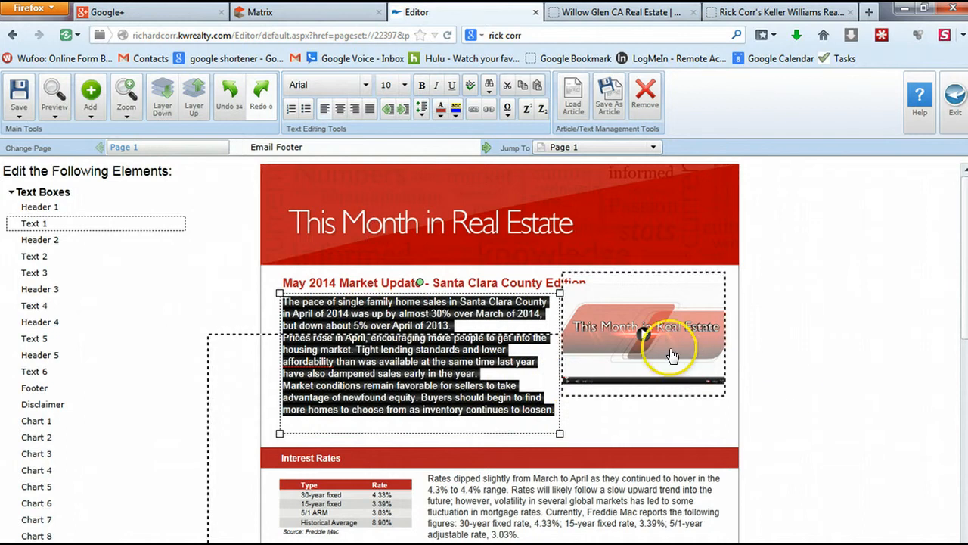
# Remove the video thumbnail image from the newsletter
pyautogui.click(667, 350)
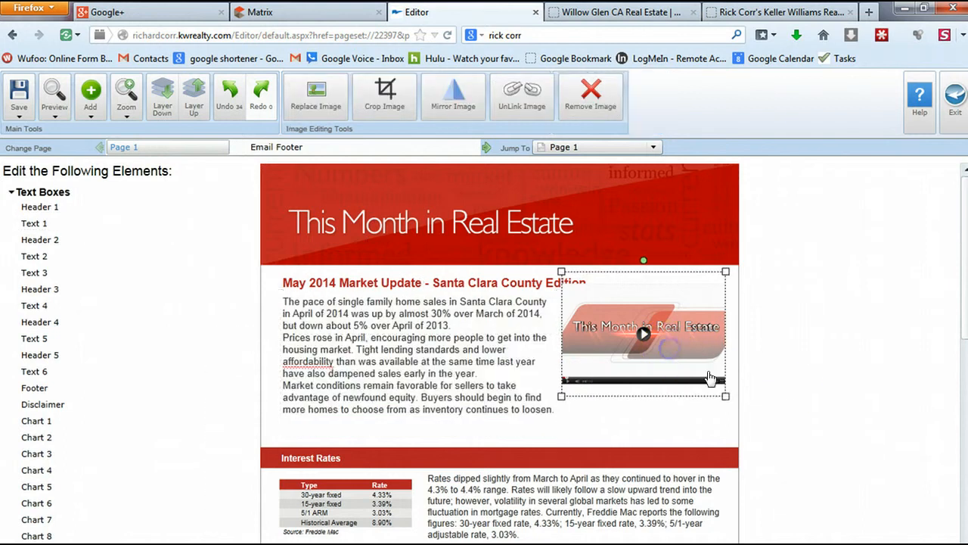
pyautogui.click(584, 96)
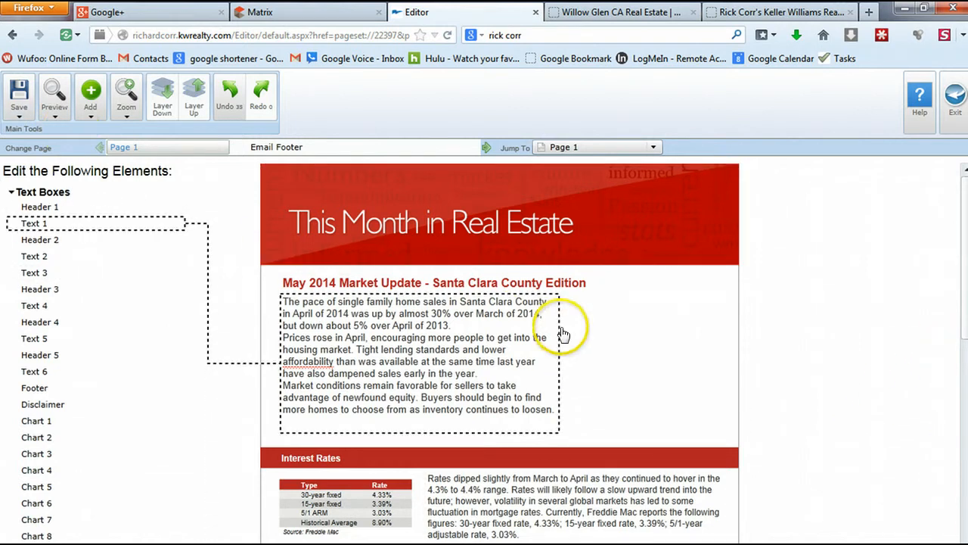
pyautogui.click(88, 113)
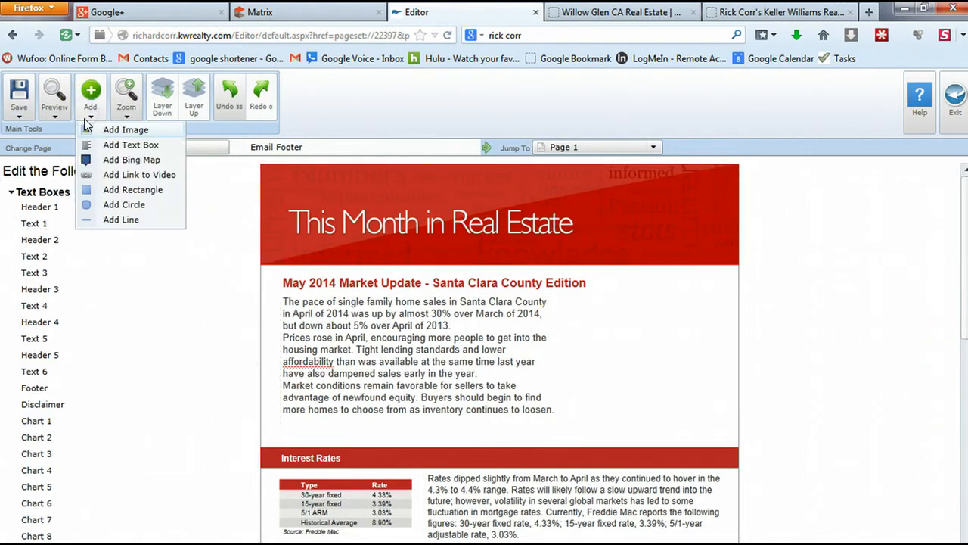
# Add an image beside the market text using the 200-kw-mobile-app-widget-box picture
pyautogui.click(118, 130)
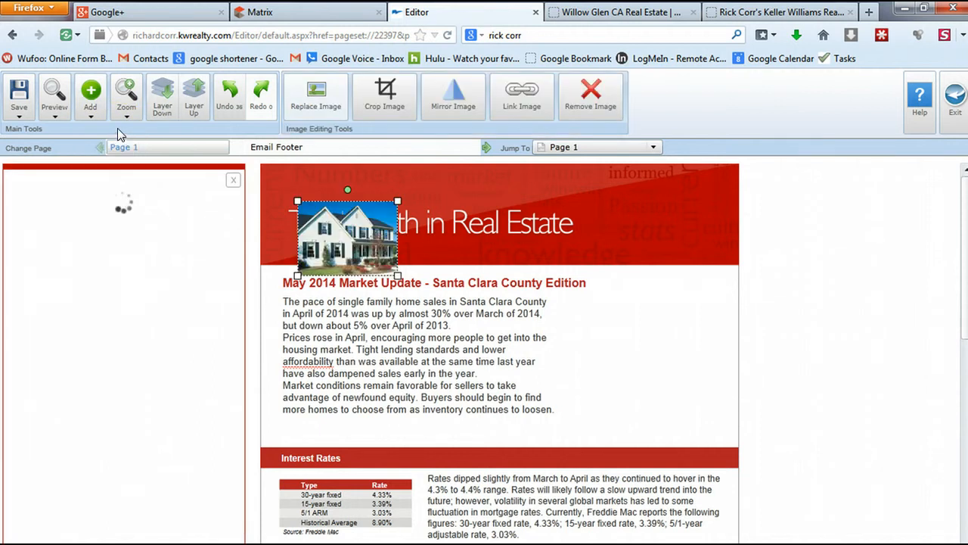
pyautogui.moveTo(355, 250); pyautogui.dragTo(661, 363)
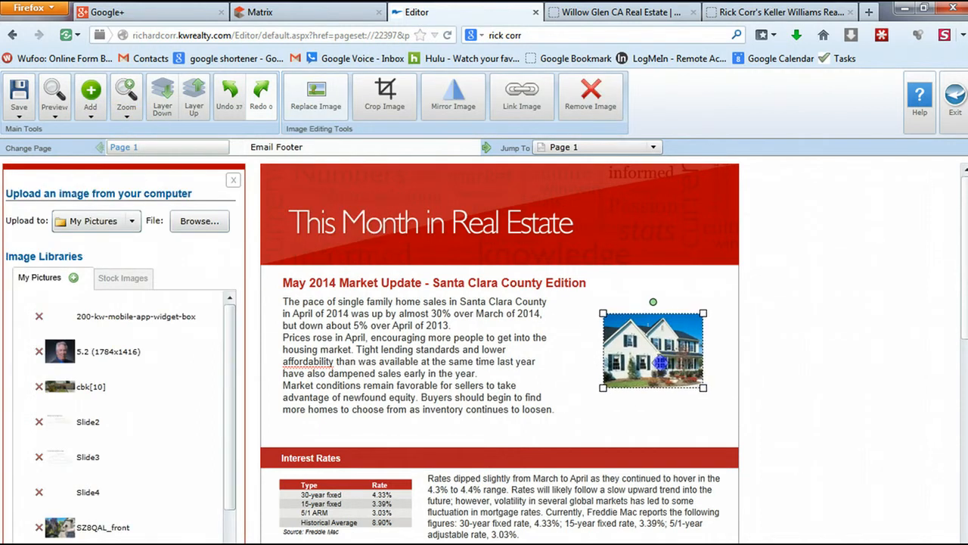
pyautogui.click(104, 323)
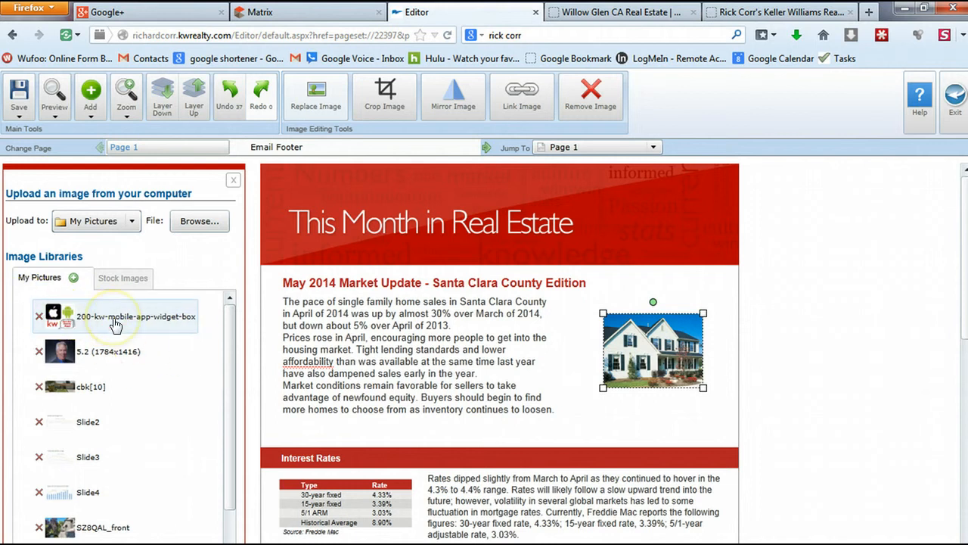
pyautogui.doubleClick(114, 324)
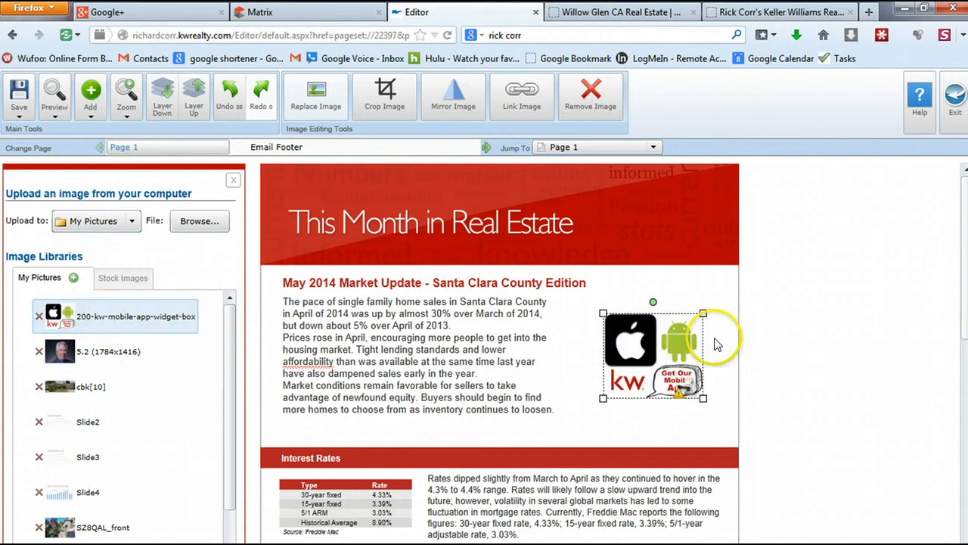
# Reposition and enlarge the 'Get Our Mobile App!' image beside the paragraph
pyautogui.moveTo(659, 327); pyautogui.dragTo(677, 309)
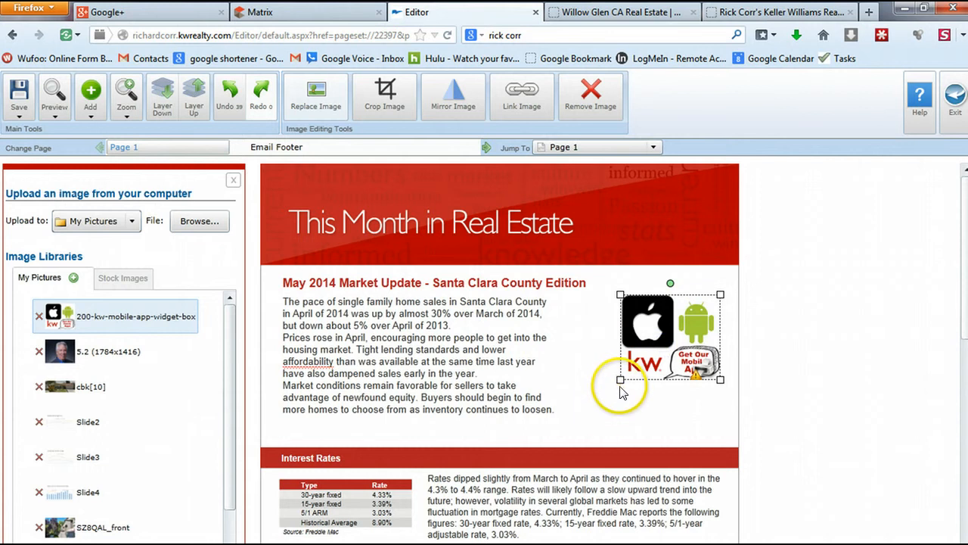
pyautogui.moveTo(619, 380); pyautogui.dragTo(563, 428)
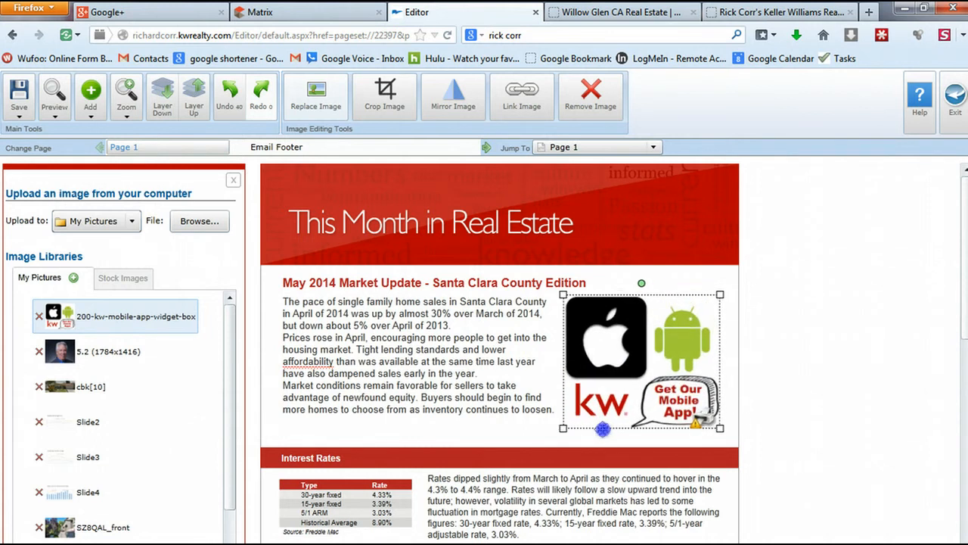
pyautogui.moveTo(654, 357); pyautogui.dragTo(658, 363)
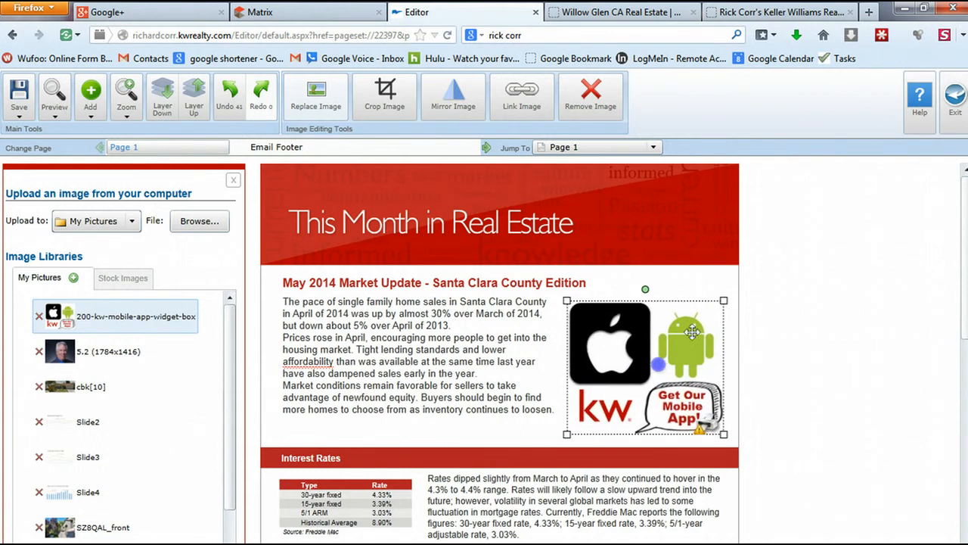
pyautogui.moveTo(723, 301); pyautogui.dragTo(728, 297)
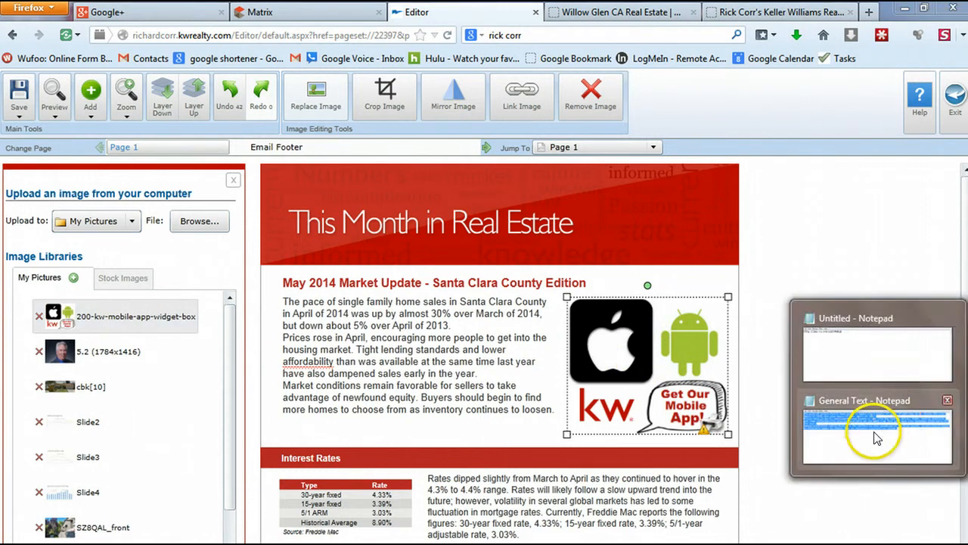
# Copy the app.kw.com link from the Untitled Notepad note and minimize Notepad
pyautogui.click(865, 341)
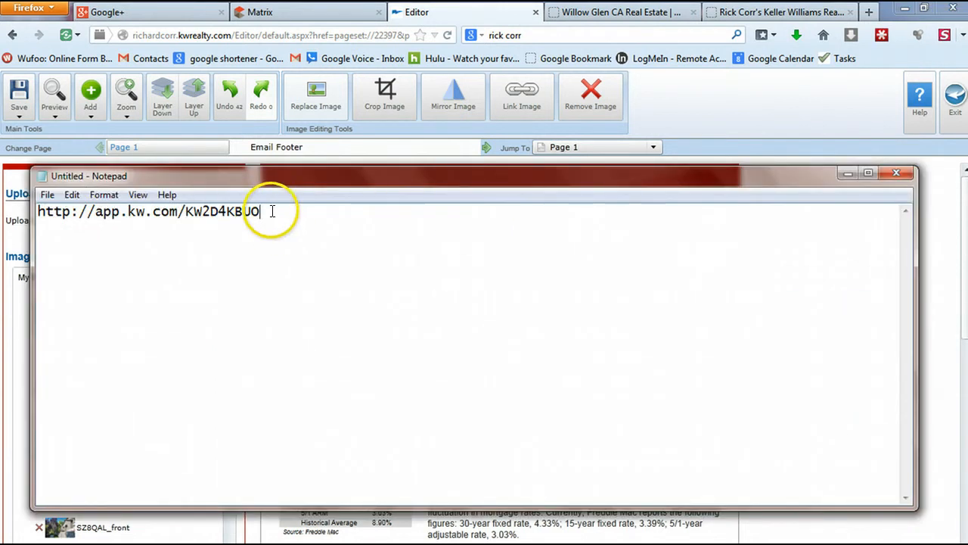
pyautogui.moveTo(257, 211); pyautogui.dragTo(9, 204)
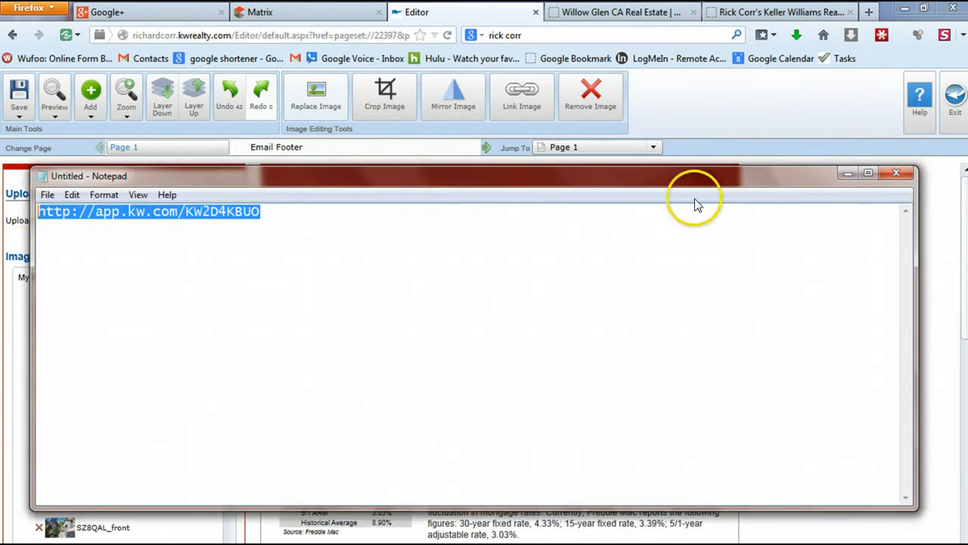
pyautogui.click(847, 172)
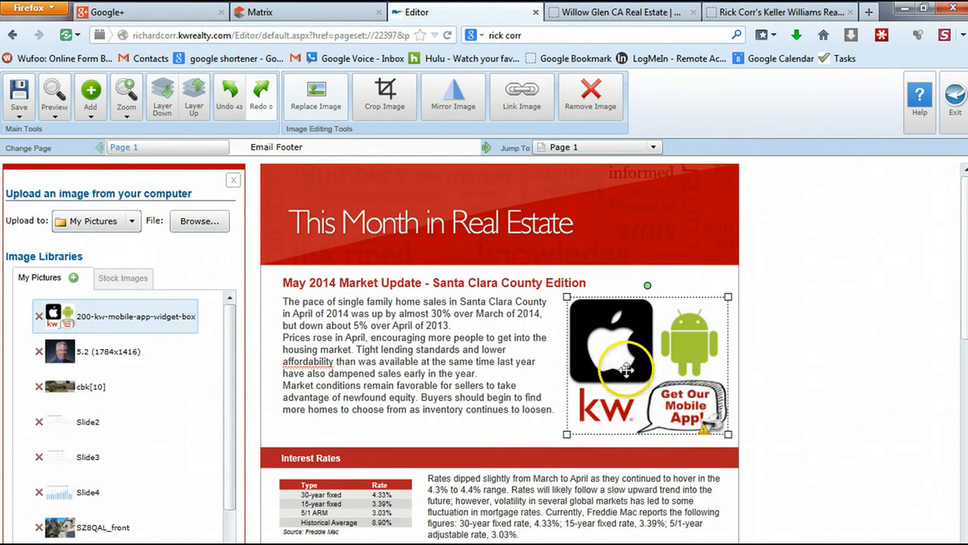
# Hyperlink the mobile-app image to the pasted app.kw.com address, then deselect it
pyautogui.click(523, 97)
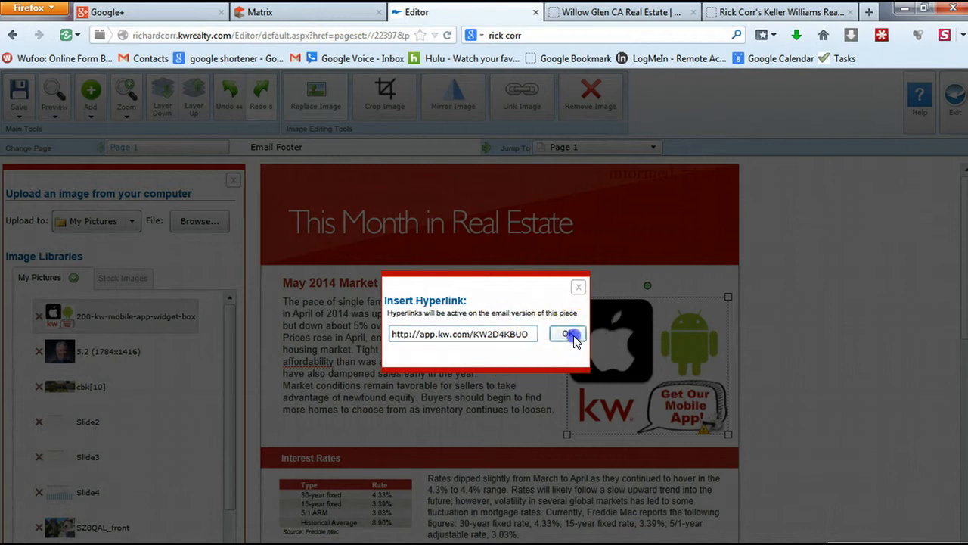
pyautogui.click(568, 333)
pyautogui.scroll(-5, 811, 326)
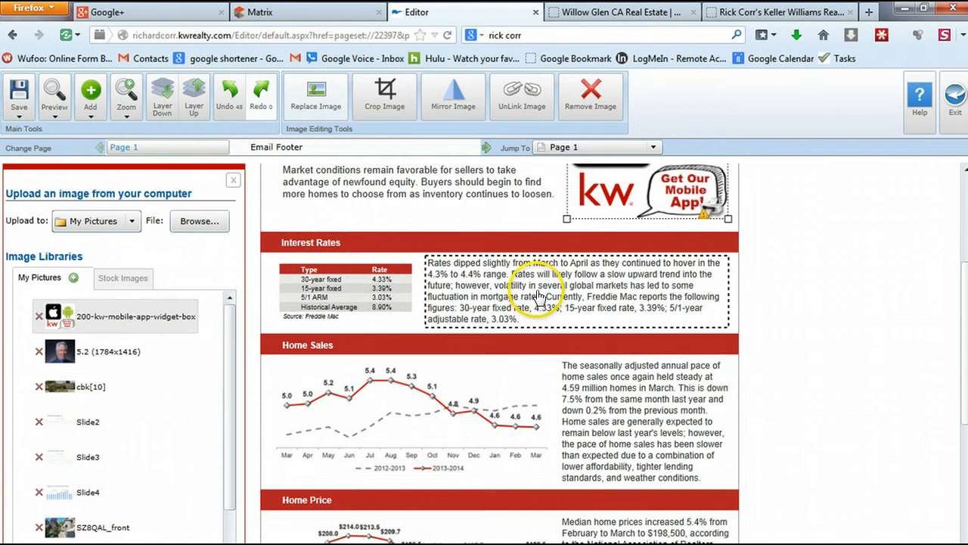
pyautogui.scroll(-2, 830, 258)
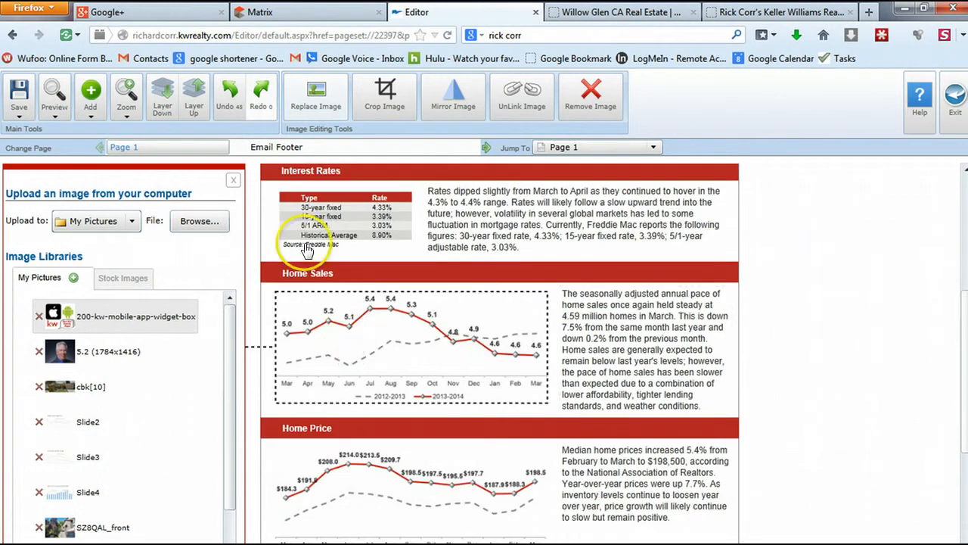
pyautogui.scroll(8, 362, 335)
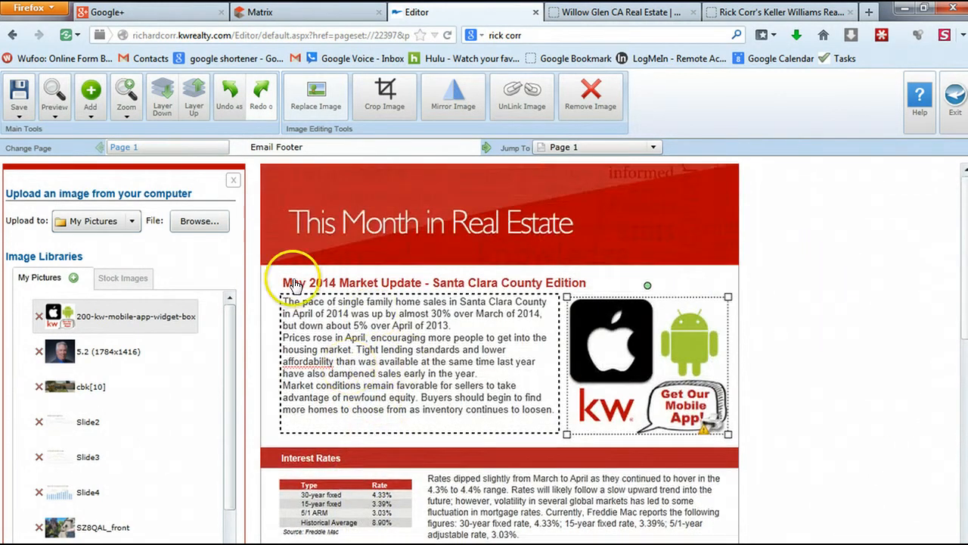
pyautogui.scroll(-6, 386, 356)
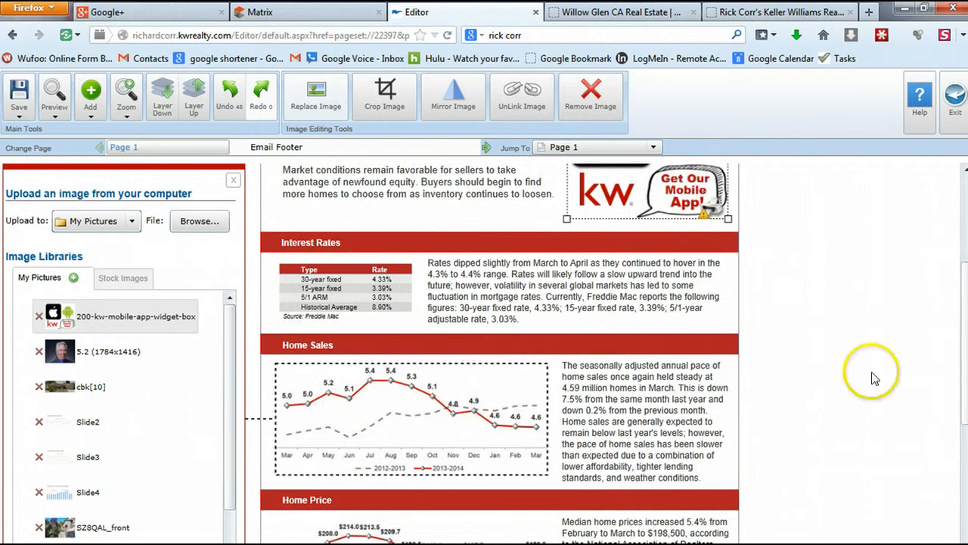
pyautogui.click(874, 378)
pyautogui.click(967, 389)
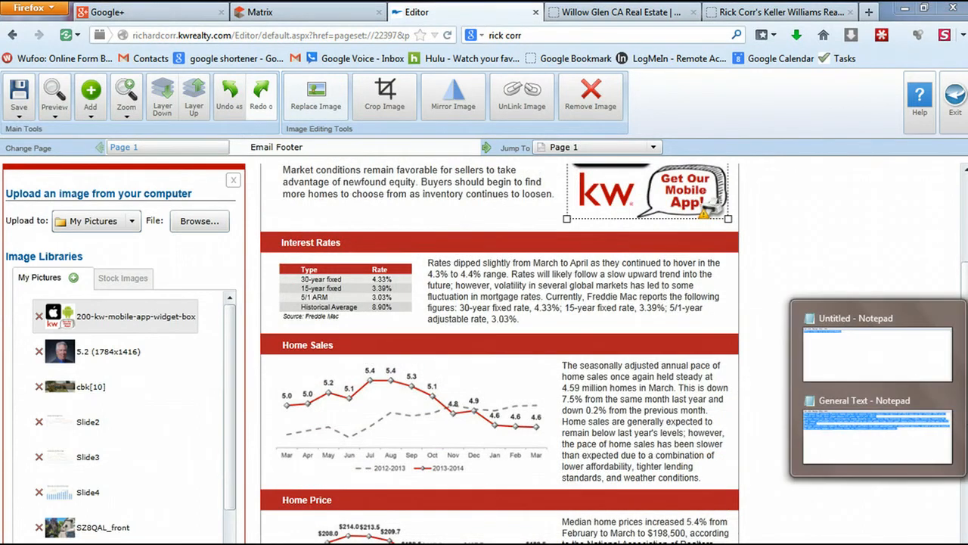
# Bring the May 2014 TMIRE Explorer folder to the front from the taskbar
pyautogui.click(967, 355)
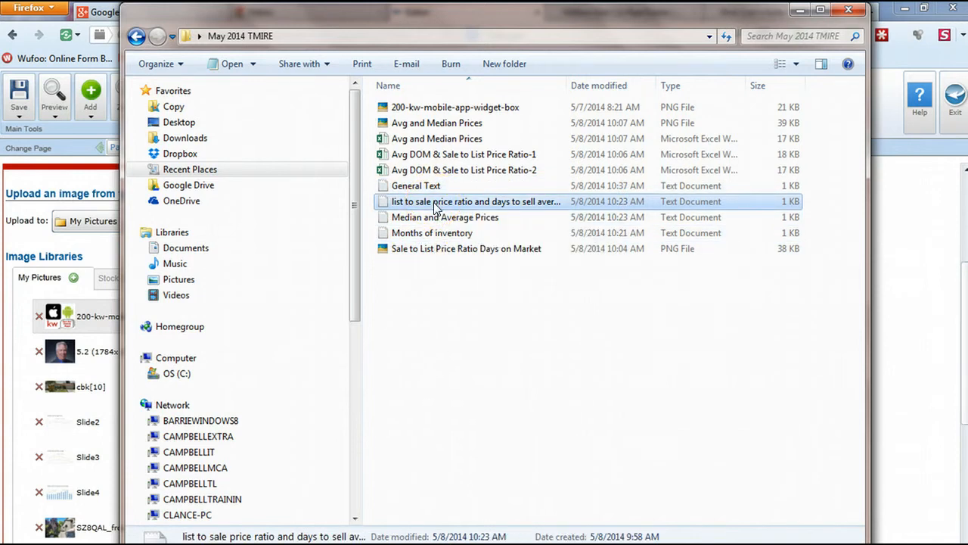
# Widen the Home Sales heading box and retype it as 'List to Sale Price Ratio and Days To Sell'
pyautogui.click(800, 10)
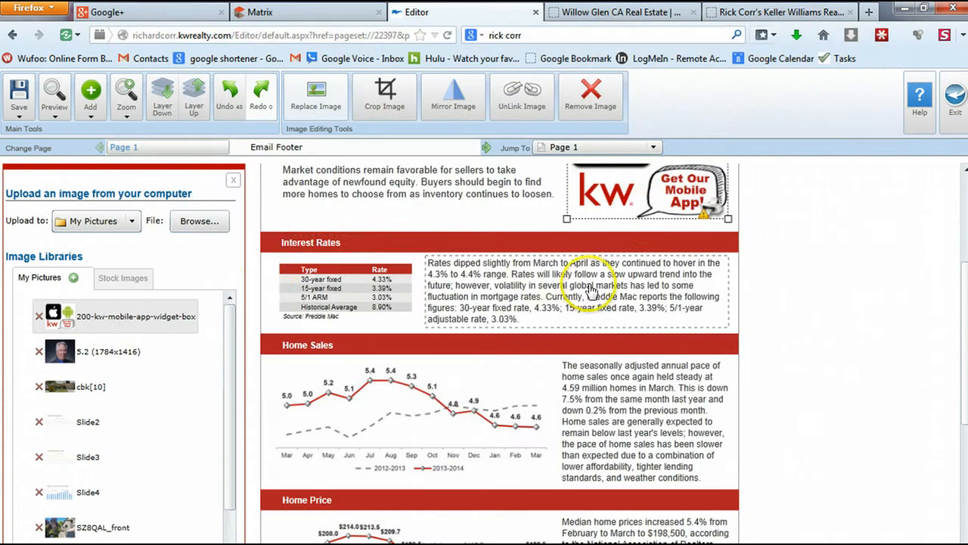
pyautogui.click(325, 346)
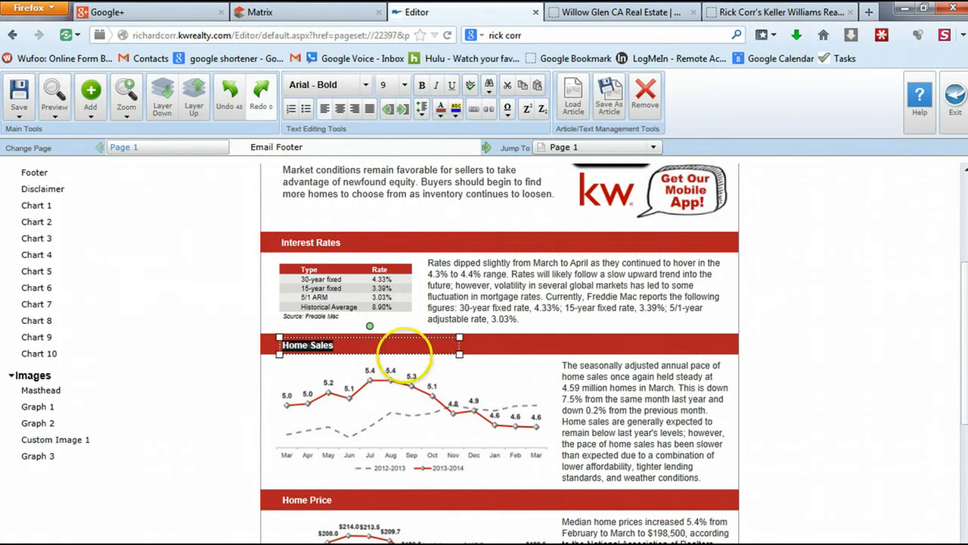
pyautogui.moveTo(460, 354); pyautogui.dragTo(733, 353)
pyautogui.click(691, 384)
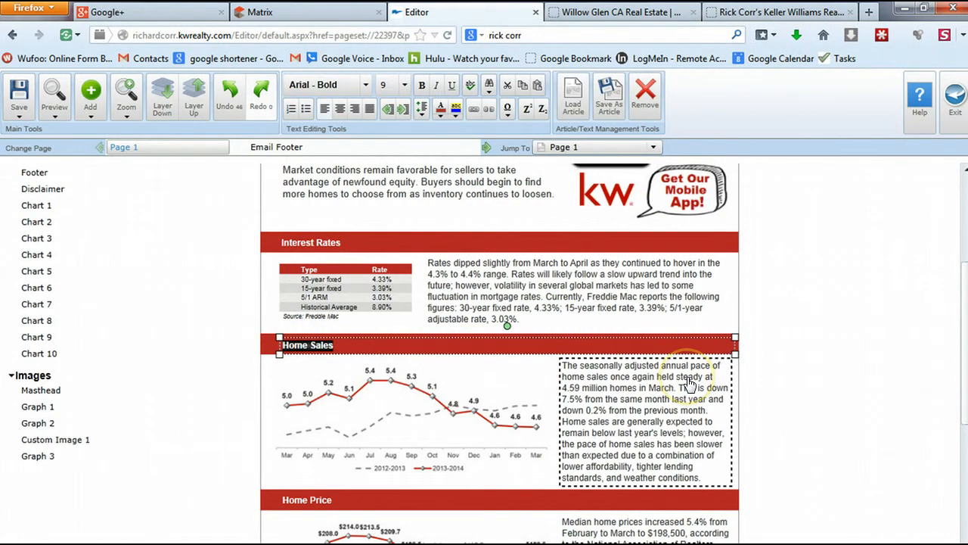
pyautogui.write('List t')
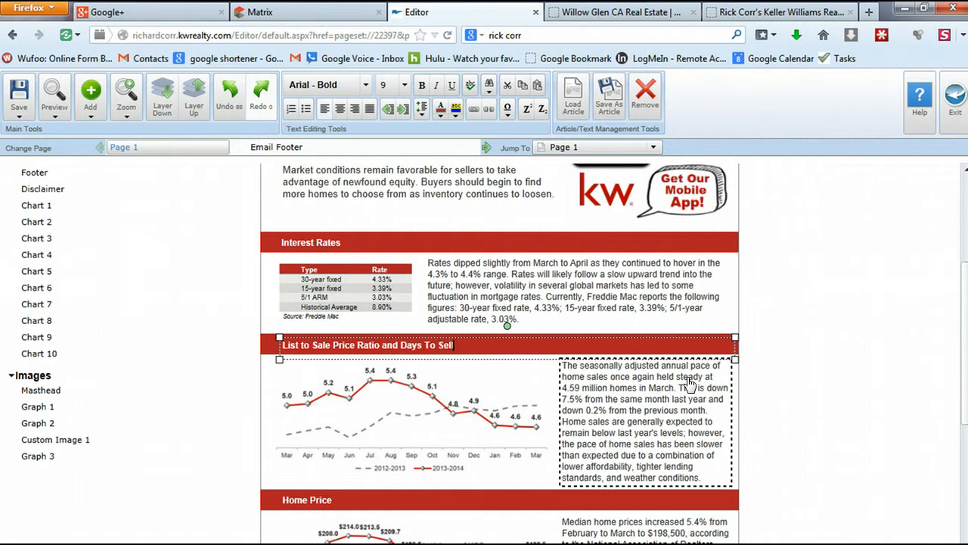
# Remove the old home sales line chart under the List to Sale Price Ratio heading, then switch to the May 2014 TMIRE folder
pyautogui.click(469, 463)
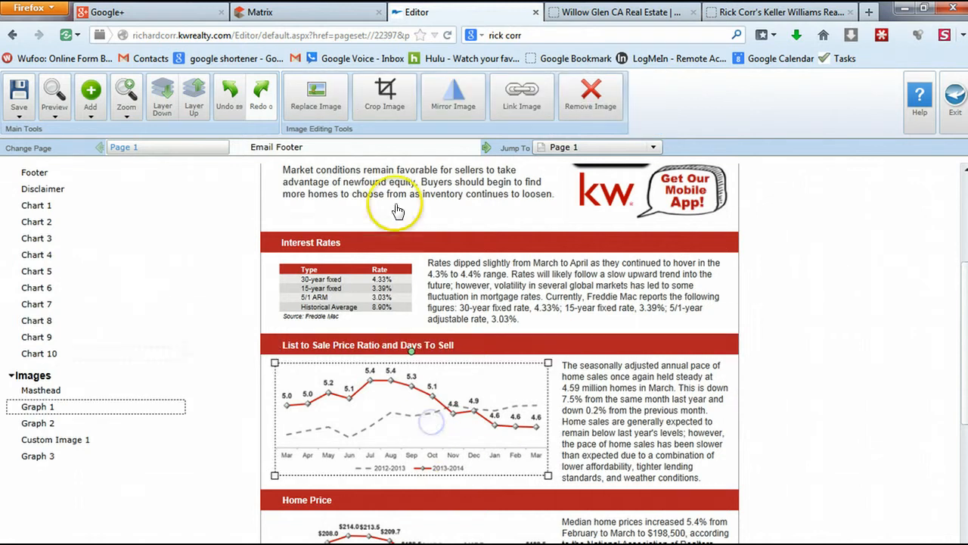
pyautogui.click(578, 92)
pyautogui.click(628, 416)
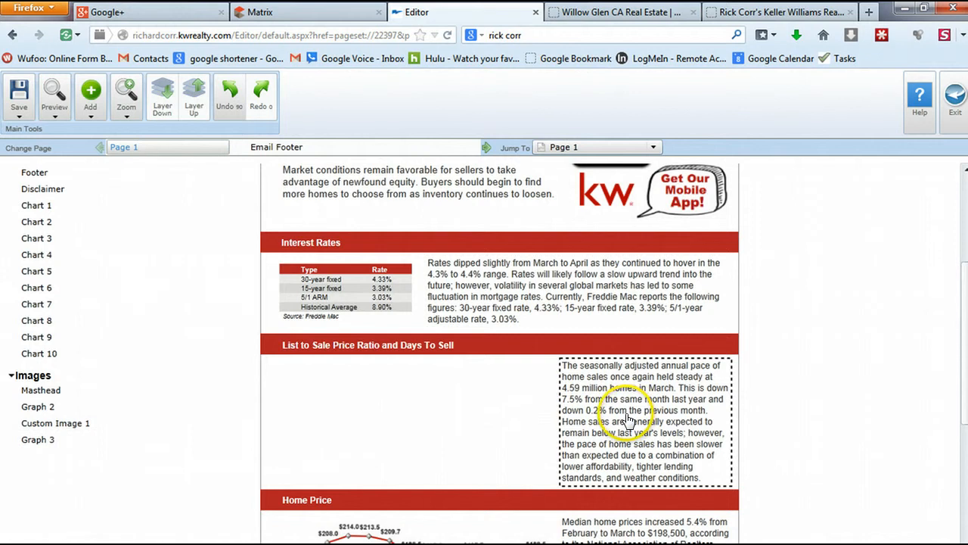
pyautogui.click(466, 491)
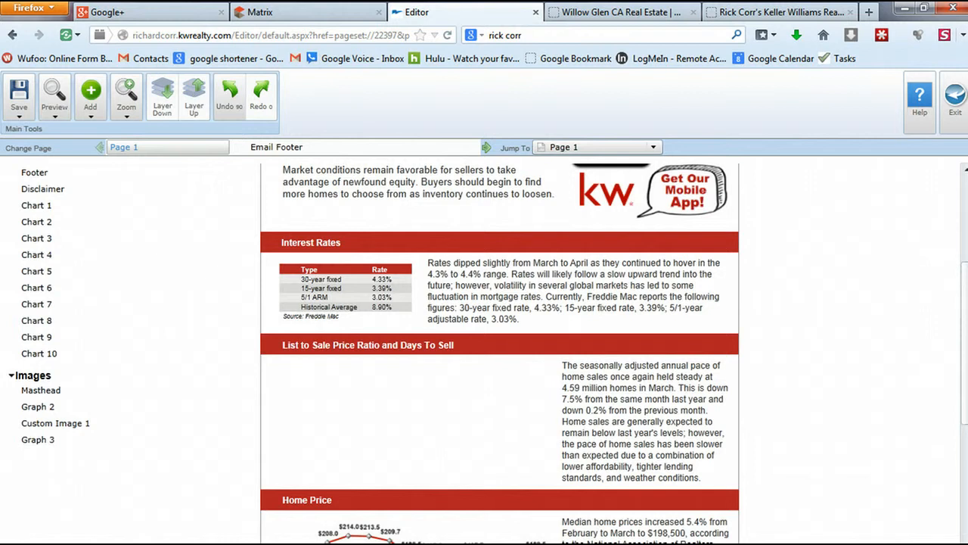
pyautogui.hotkey('alt', 'Tab')
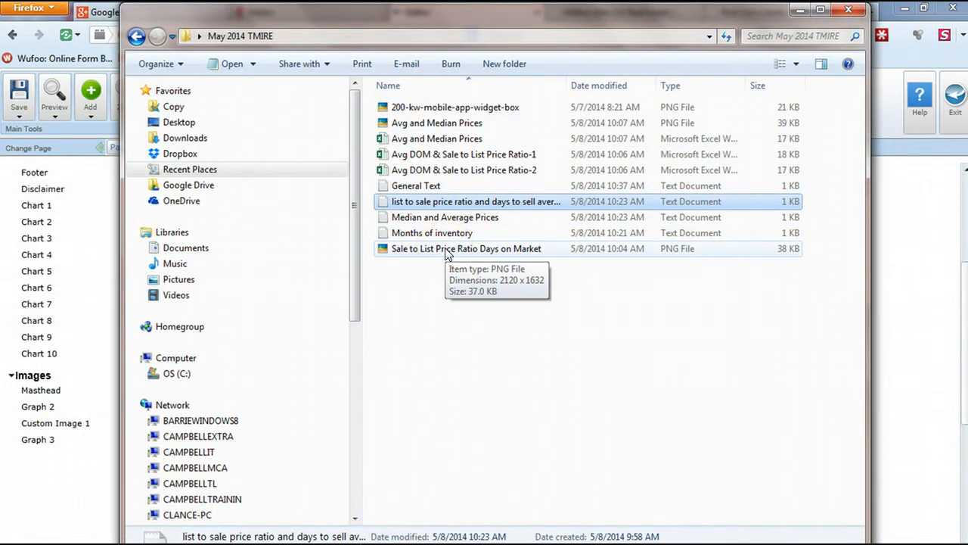
# Preview the Sale to List Price Ratio Days on Market chart image, then close it and minimize the folder
pyautogui.click(447, 254)
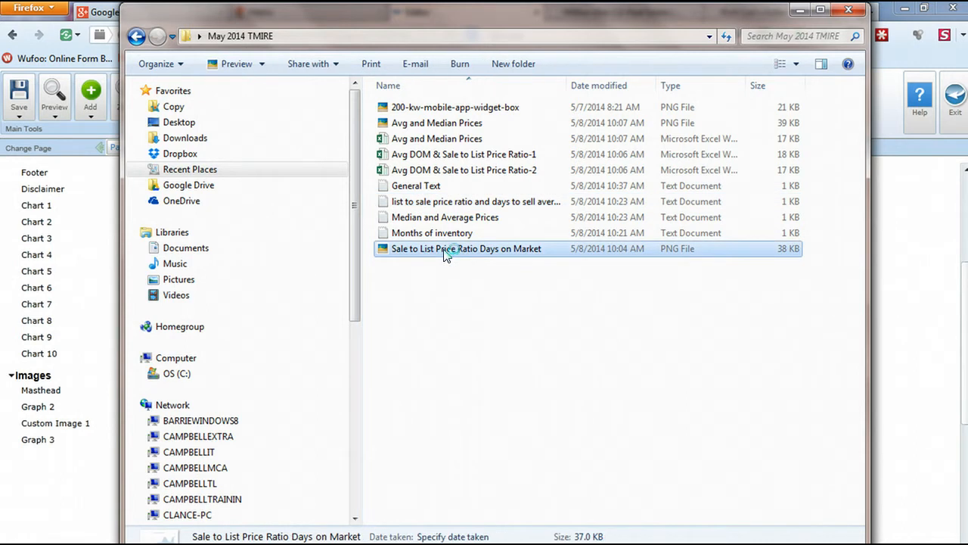
pyautogui.doubleClick(444, 250)
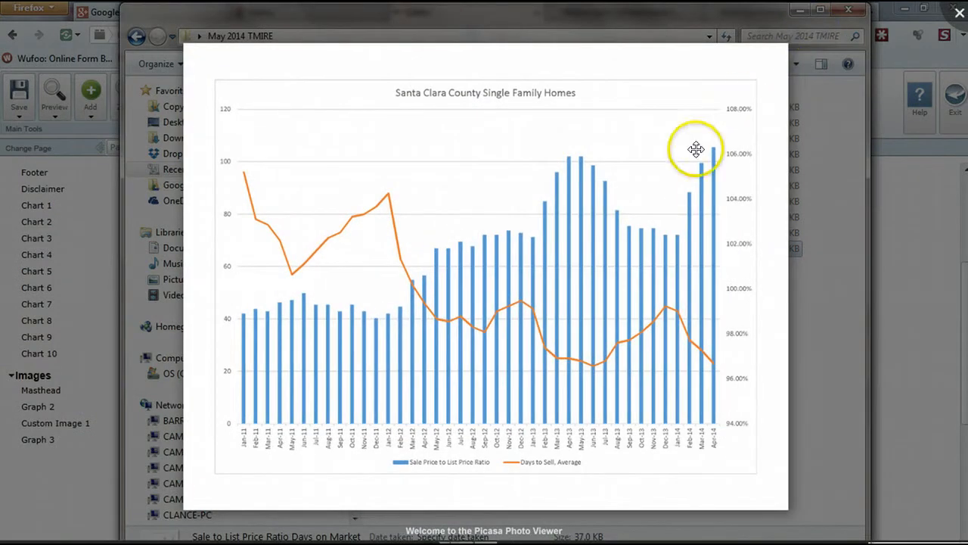
pyautogui.scroll(-3, 564, 324)
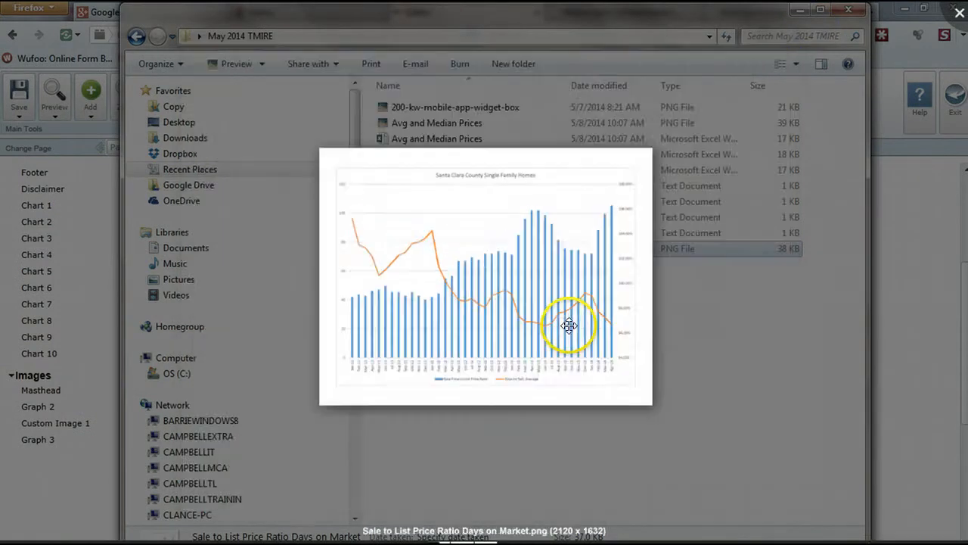
pyautogui.press('Escape')
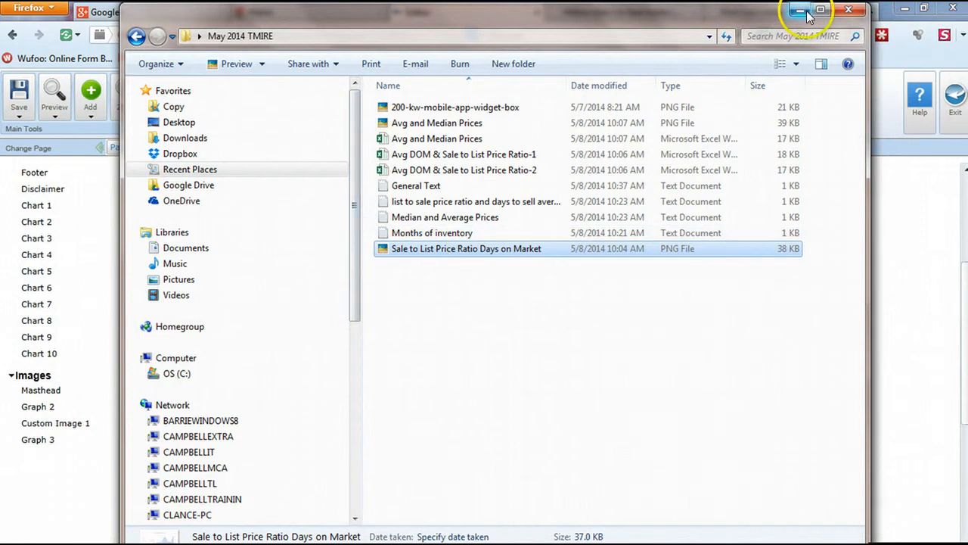
pyautogui.click(802, 12)
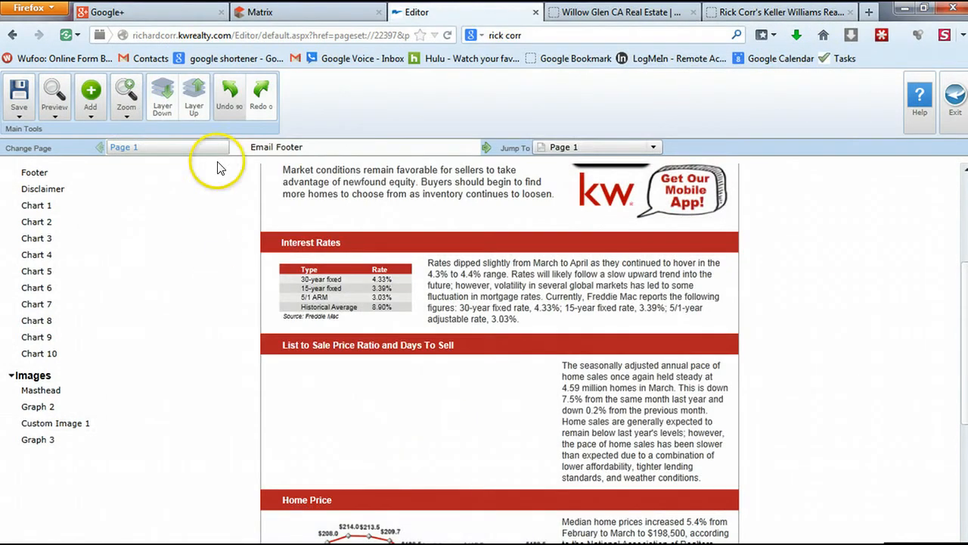
# Upload the Sale to List Price Ratio Days on Market chart PNG to the image library
pyautogui.click(93, 113)
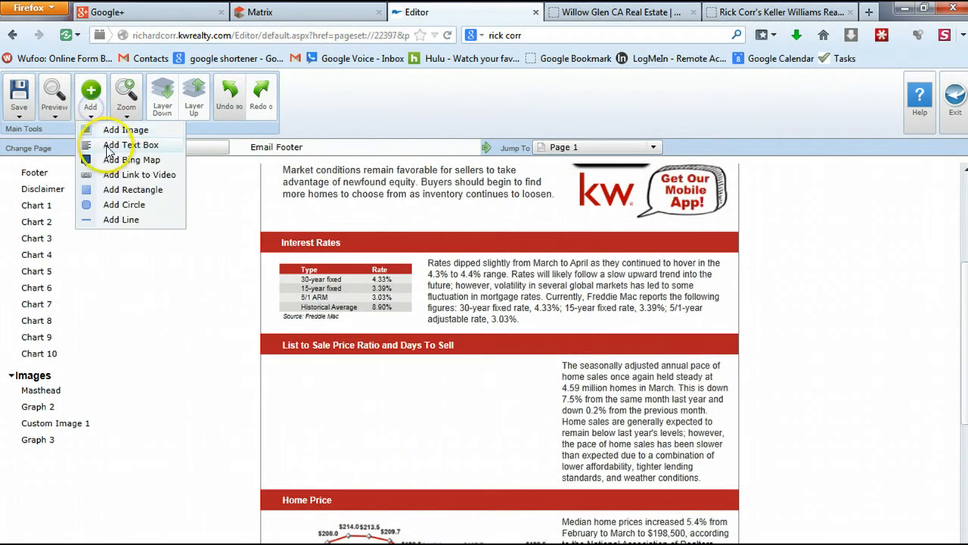
pyautogui.click(110, 128)
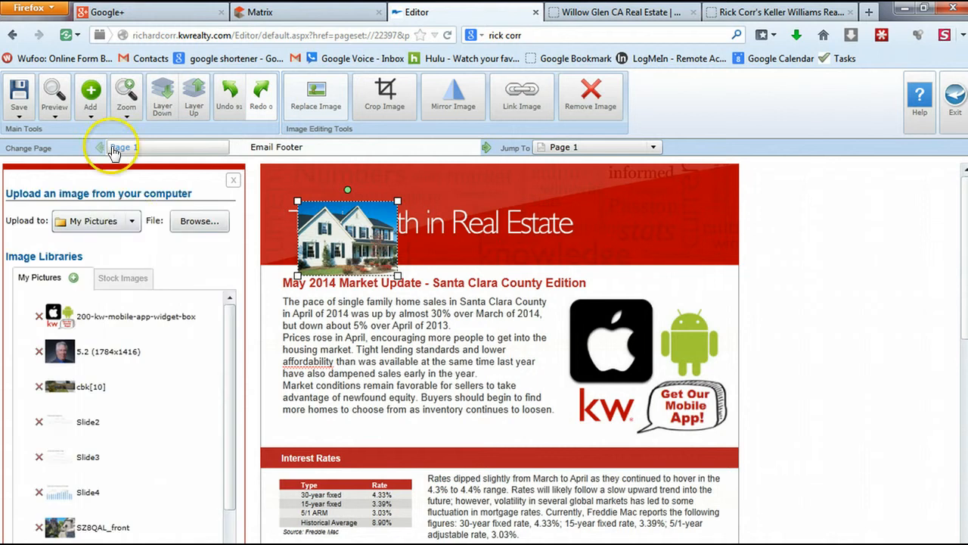
pyautogui.click(186, 223)
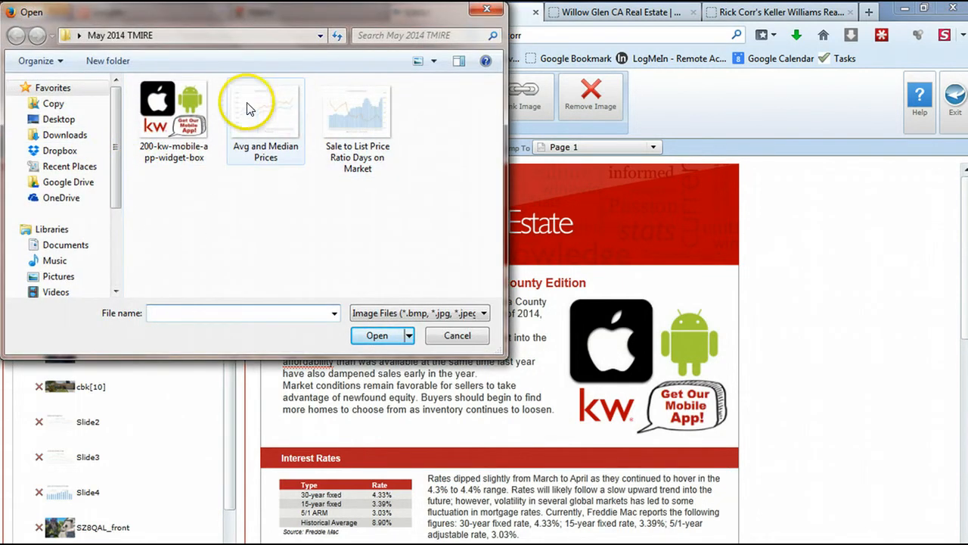
pyautogui.click(349, 109)
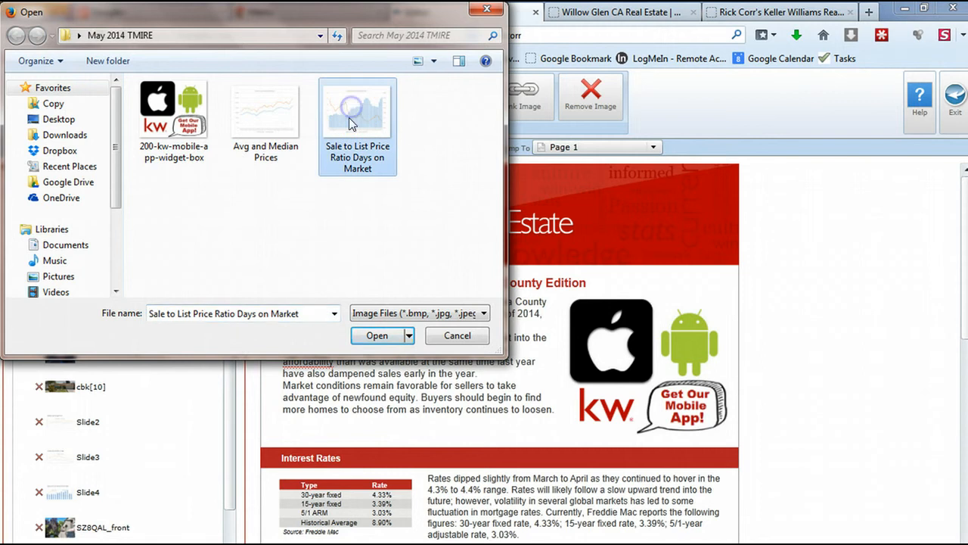
pyautogui.click(378, 336)
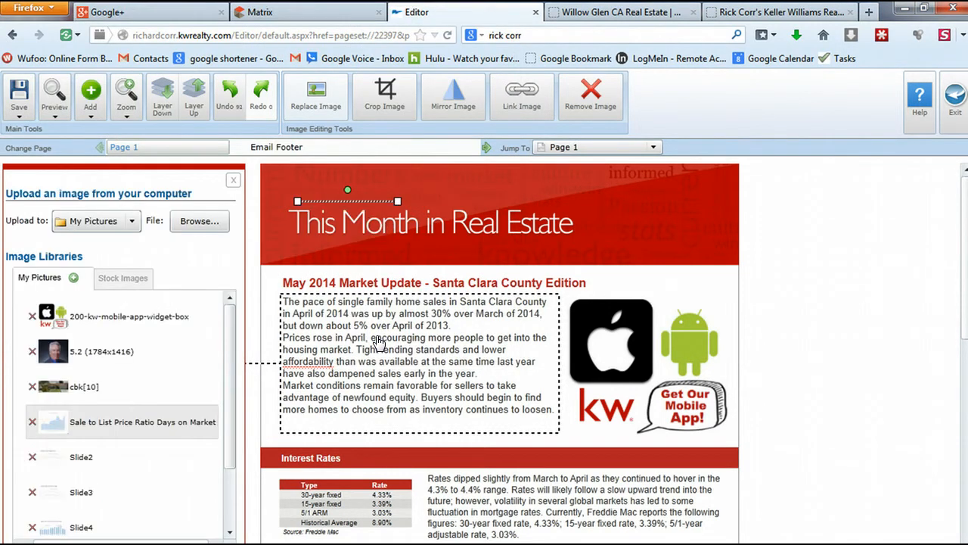
pyautogui.click(336, 201)
pyautogui.click(330, 209)
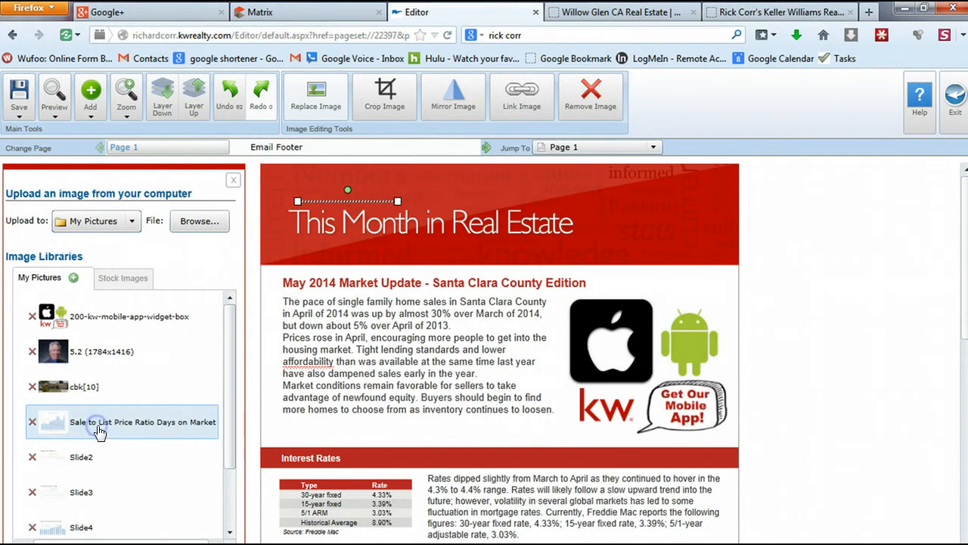
# Insert the uploaded chart, move it into the List to Sale Price Ratio section, and enlarge it beside the text
pyautogui.click(90, 94)
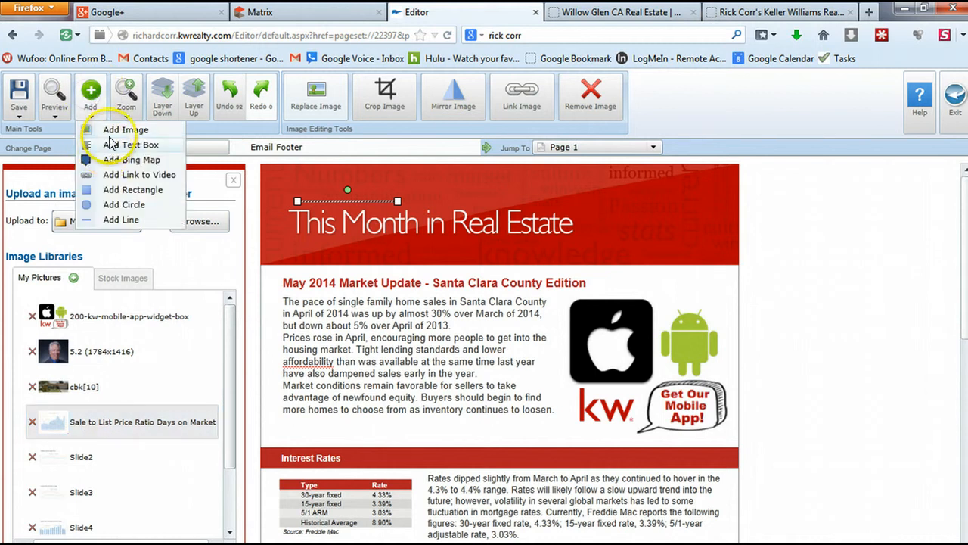
pyautogui.click(111, 131)
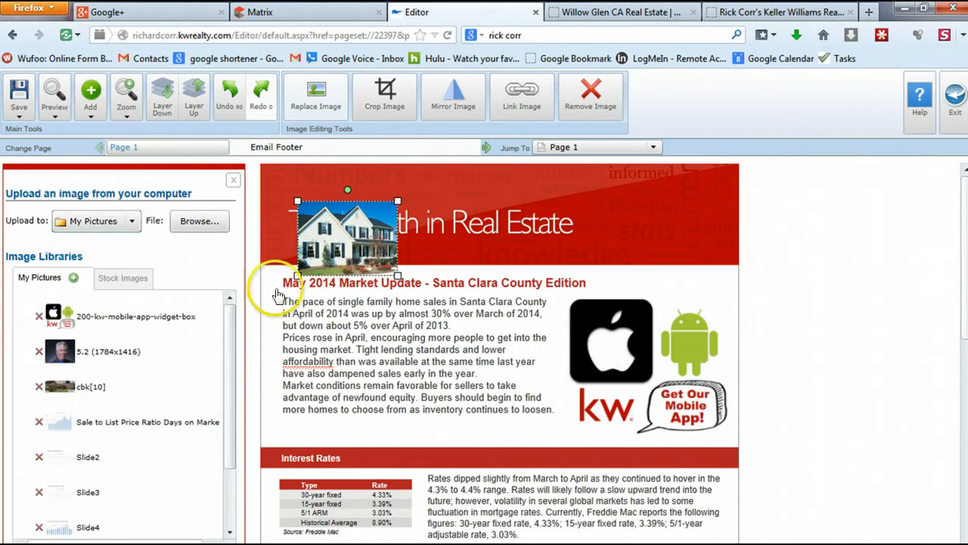
pyautogui.click(106, 433)
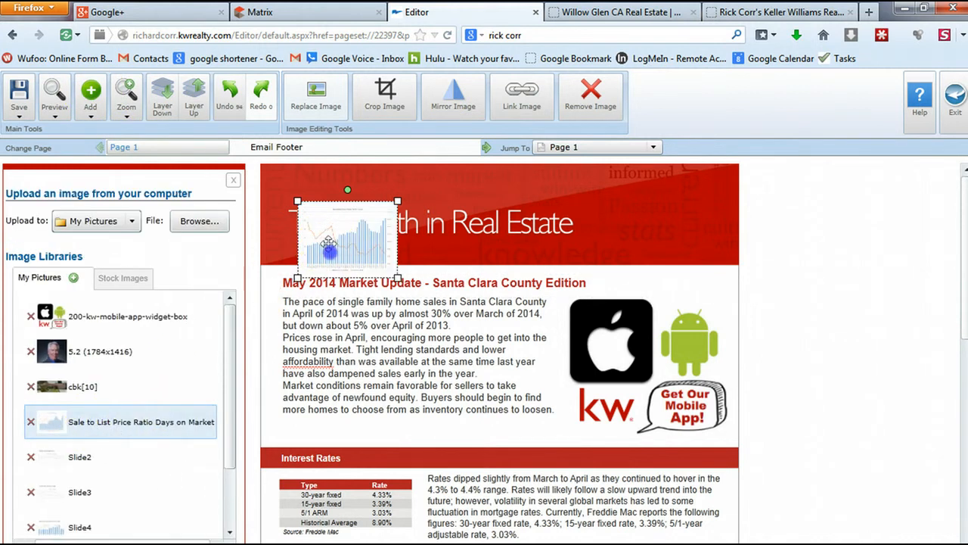
pyautogui.moveTo(310, 250); pyautogui.dragTo(469, 488)
pyautogui.scroll(-2, 469, 488)
pyautogui.scroll(-2, 735, 527)
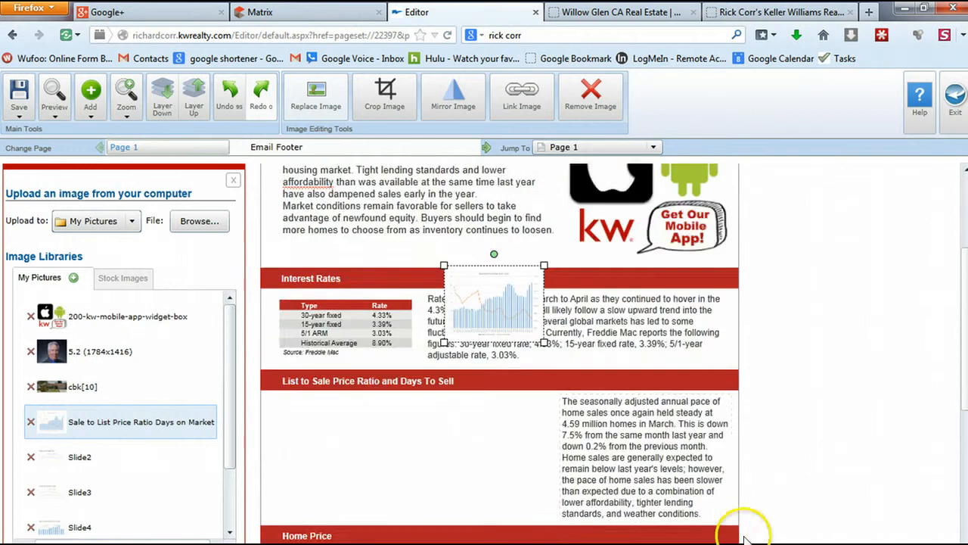
pyautogui.moveTo(466, 302); pyautogui.dragTo(290, 435)
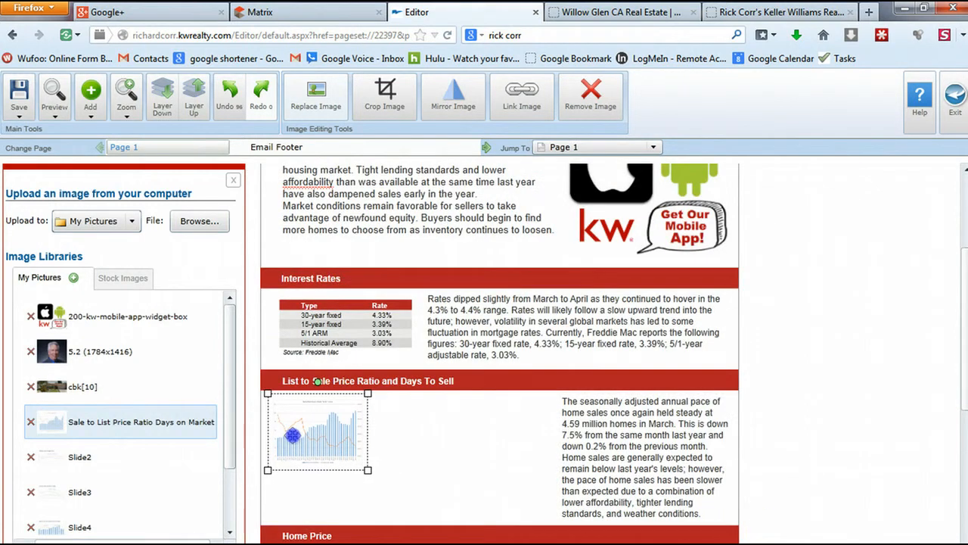
pyautogui.moveTo(366, 470); pyautogui.dragTo(485, 526)
pyautogui.click(499, 463)
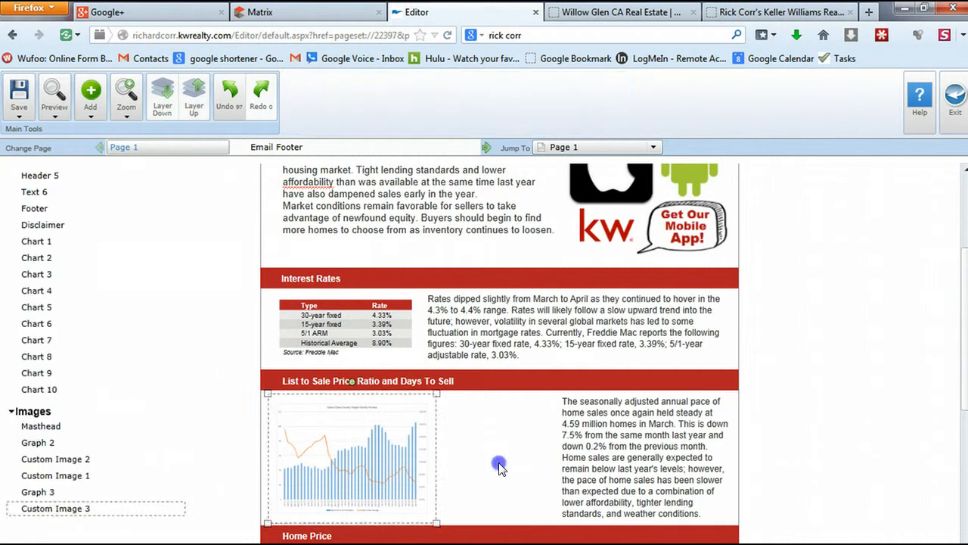
pyautogui.click(419, 472)
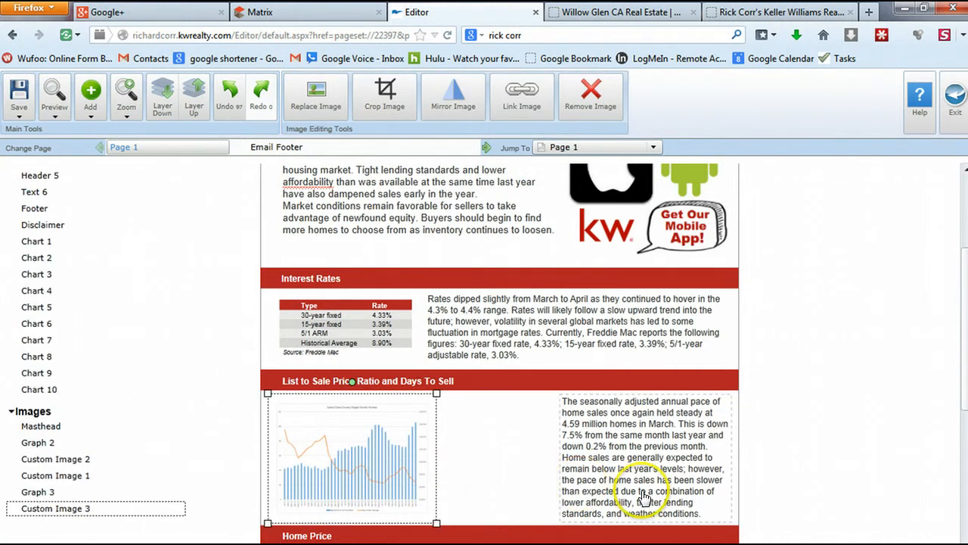
# Copy all text from the list to sale price ratio and days to sell average file in Notepad, then return to eEdge
pyautogui.click(627, 461)
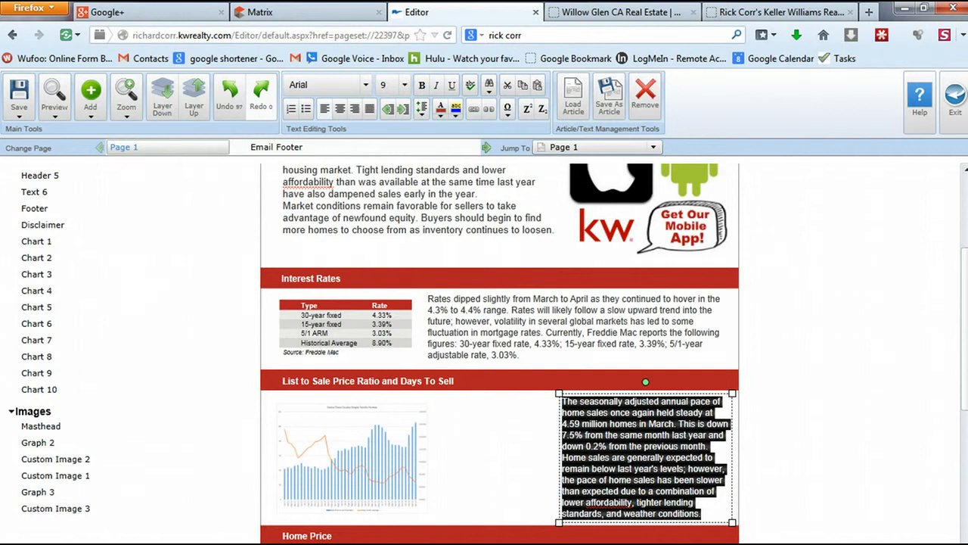
pyautogui.hotkey('alt', 'Tab')
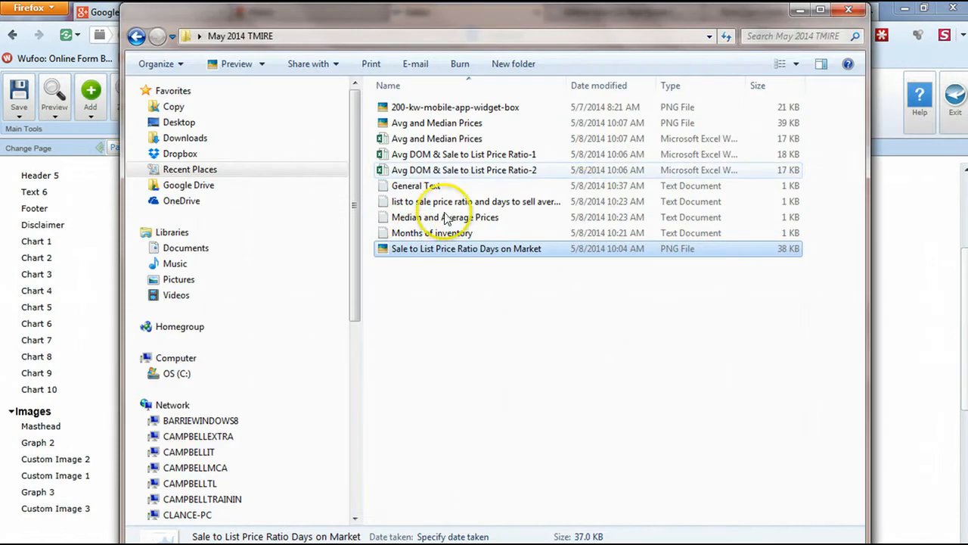
pyautogui.doubleClick(440, 202)
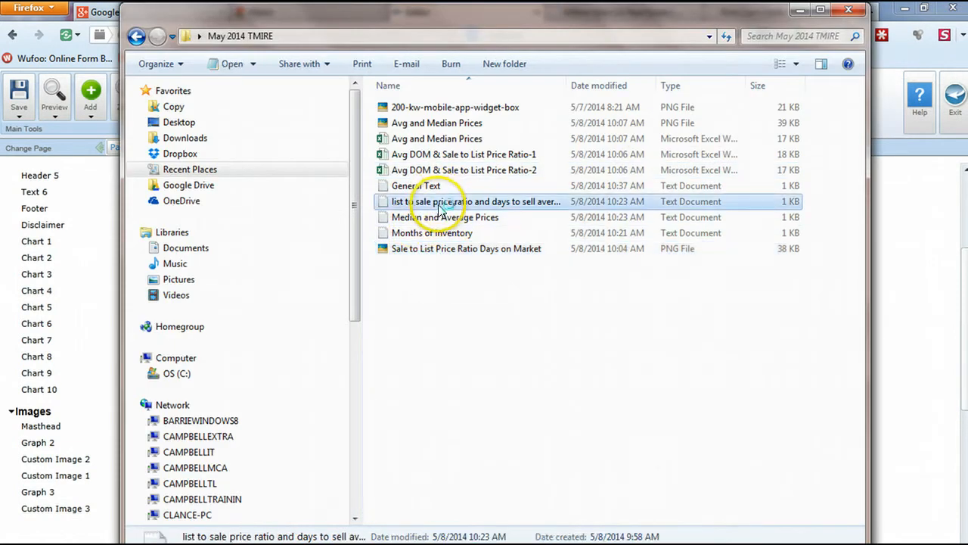
pyautogui.hotkey('ctrl', 'a')
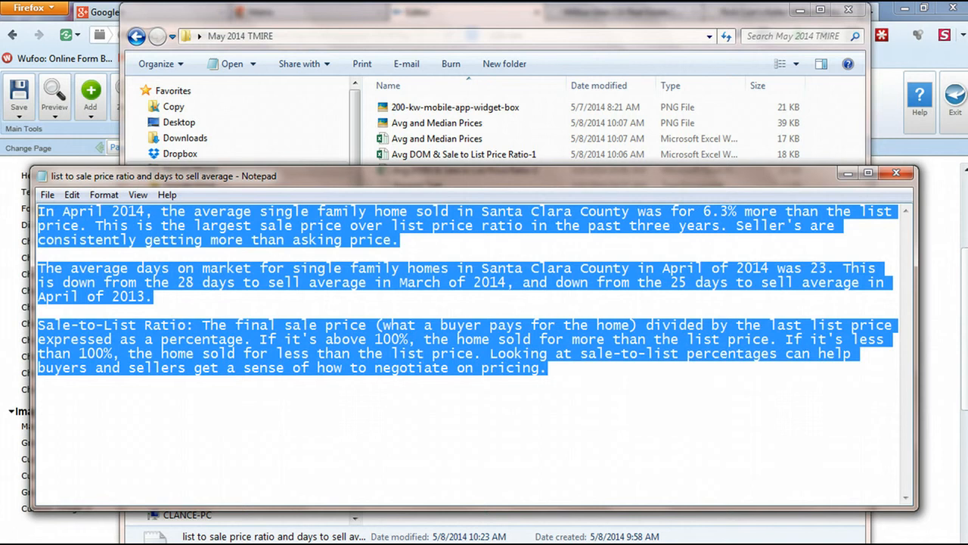
pyautogui.click(847, 173)
pyautogui.click(802, 11)
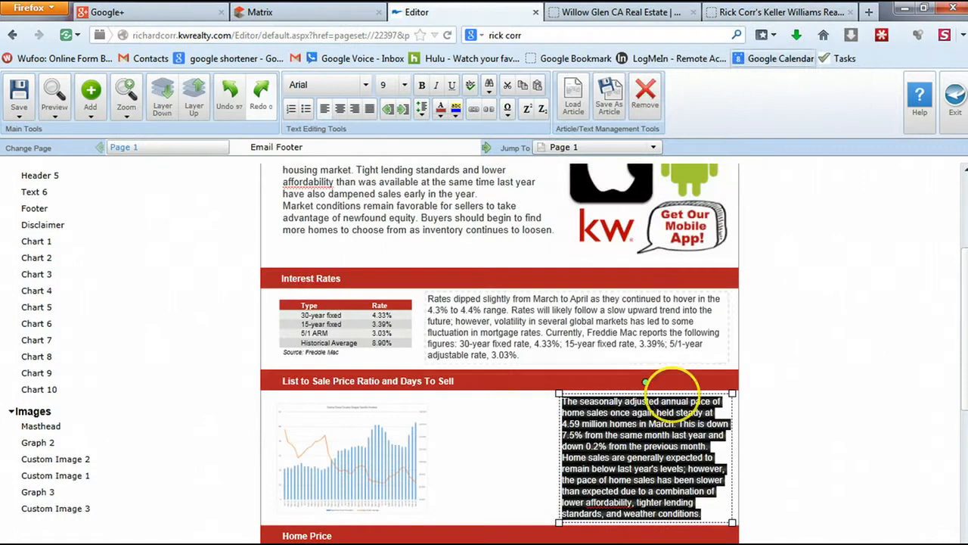
# Widen the text box, paste the April 2014 text over the old paragraph, and delete the Sale-to-List Ratio paragraph
pyautogui.moveTo(557, 393); pyautogui.dragTo(429, 402)
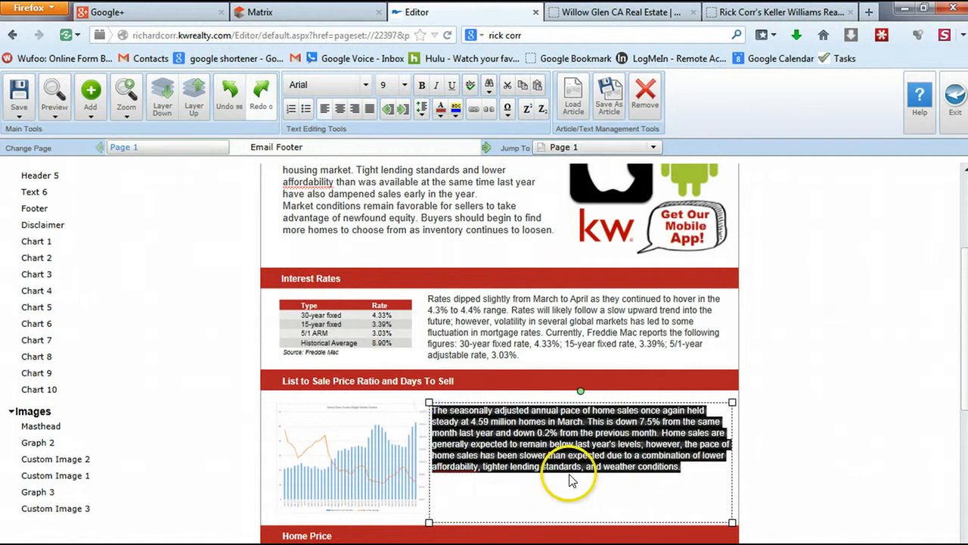
pyautogui.press('Delete')
pyautogui.hotkey('ctrl', 'v')
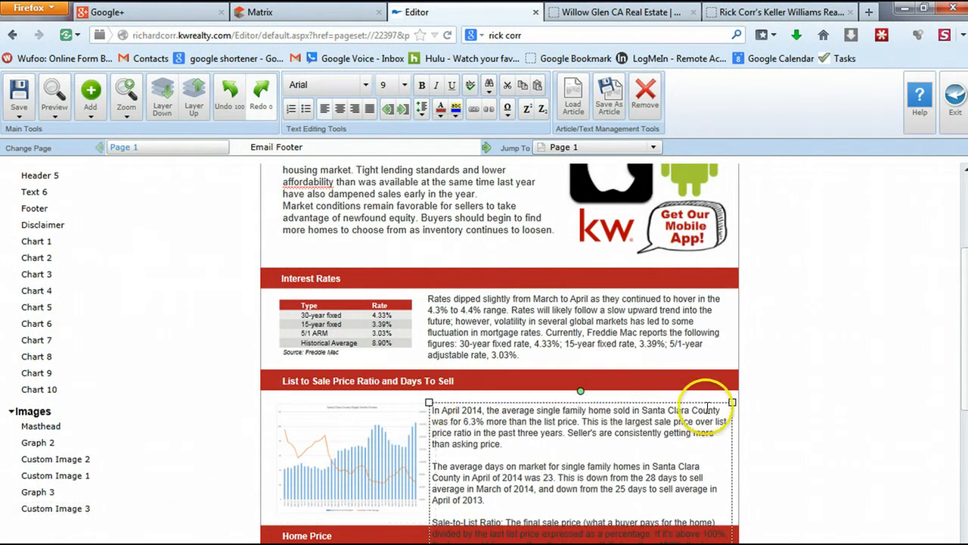
pyautogui.moveTo(731, 398); pyautogui.dragTo(730, 391)
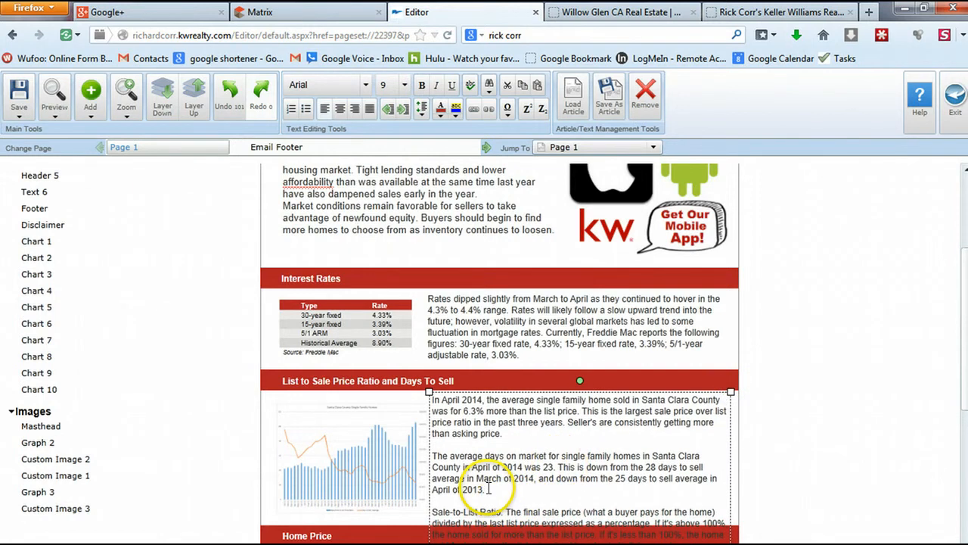
pyautogui.moveTo(487, 490); pyautogui.dragTo(515, 544)
pyautogui.press('Delete')
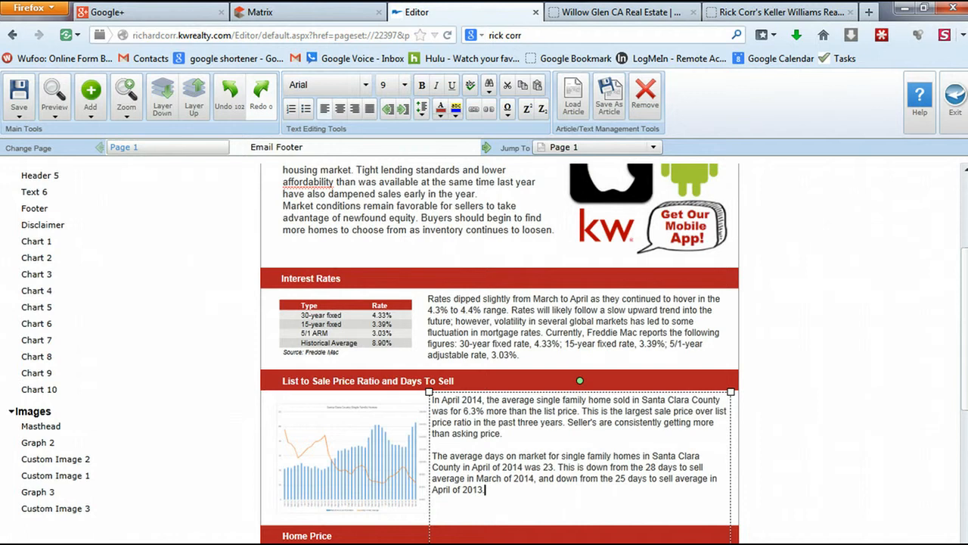
# Resize the text box so the two remaining paragraphs fit beside the chart
pyautogui.moveTo(731, 544); pyautogui.dragTo(715, 505)
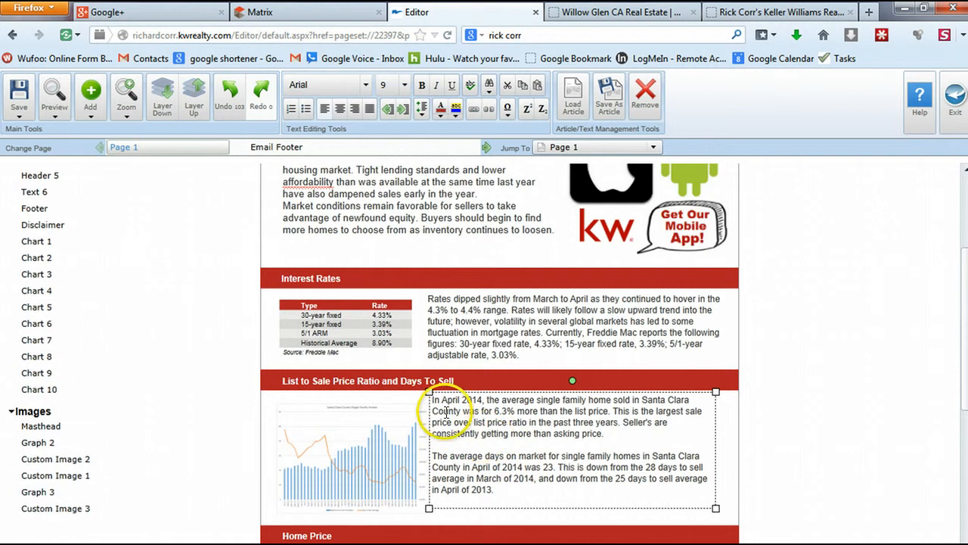
pyautogui.click(642, 452)
pyautogui.hotkey('ctrl', 'a')
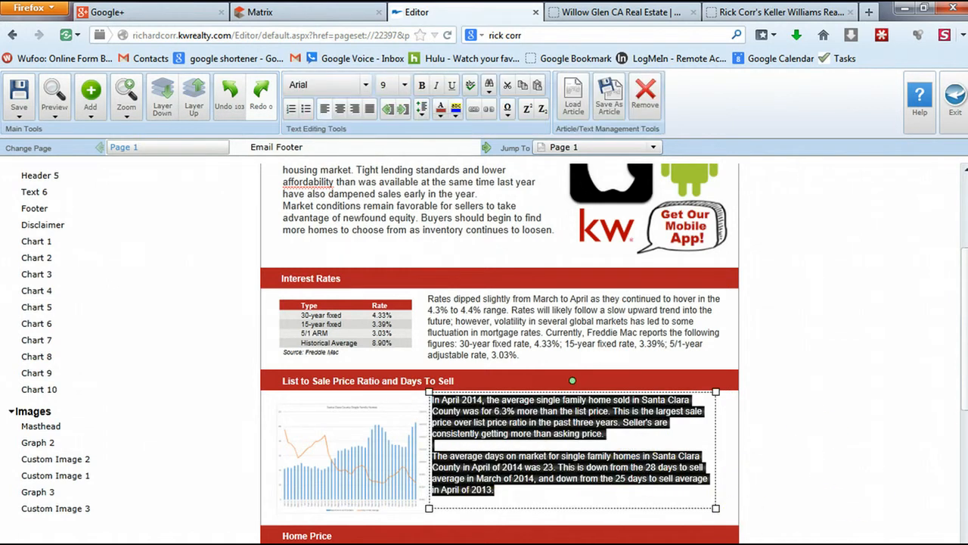
pyautogui.moveTo(716, 508); pyautogui.dragTo(727, 514)
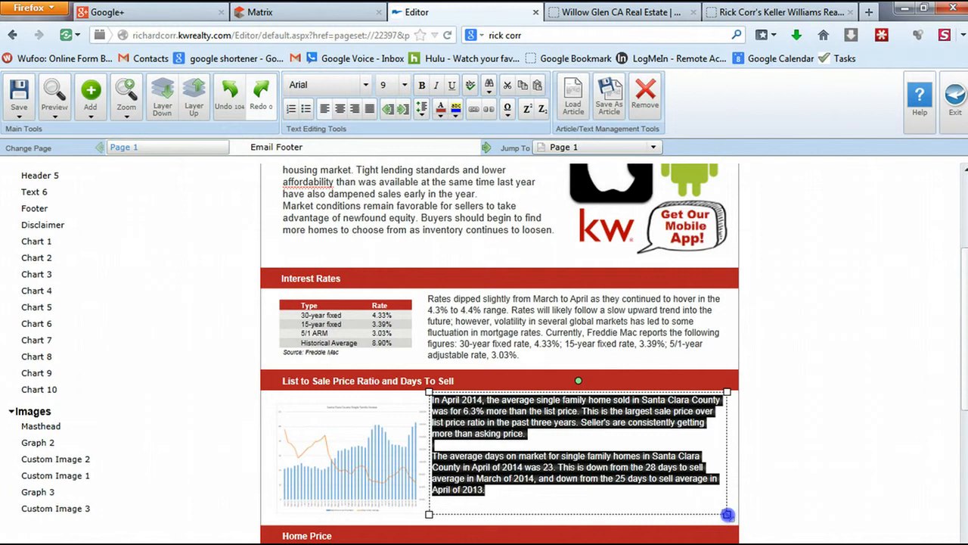
pyautogui.moveTo(429, 392); pyautogui.dragTo(439, 395)
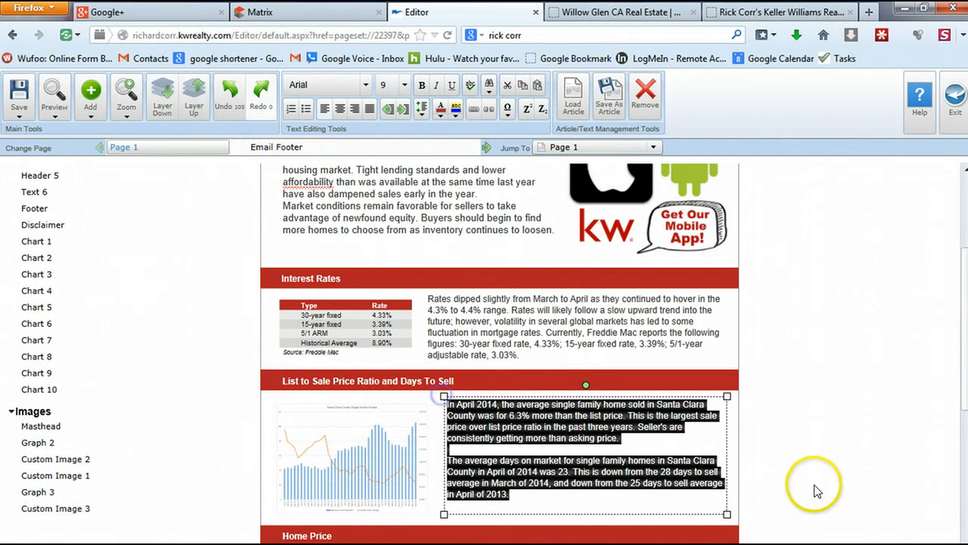
pyautogui.click(817, 475)
pyautogui.scroll(-2, 840, 465)
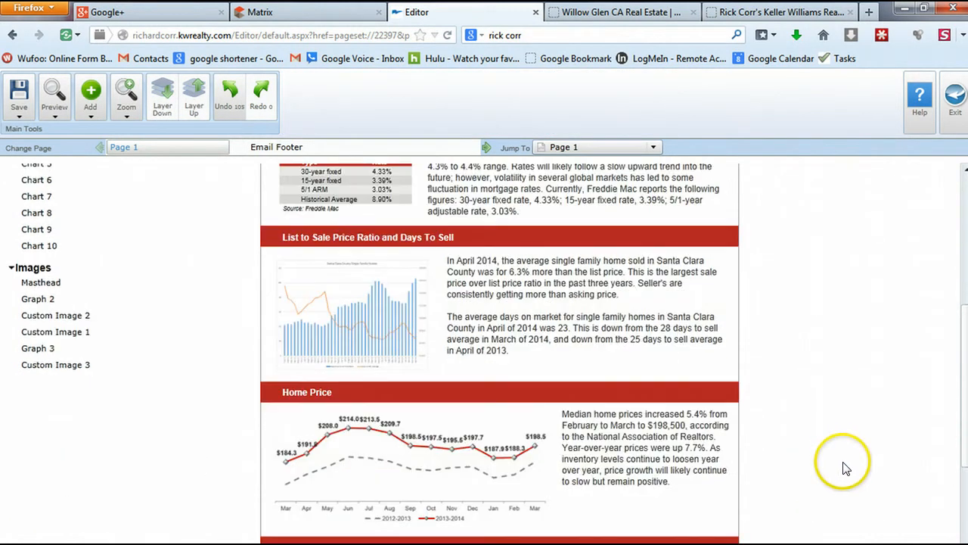
# Remove the old Home Price line chart
pyautogui.click(327, 395)
pyautogui.click(393, 492)
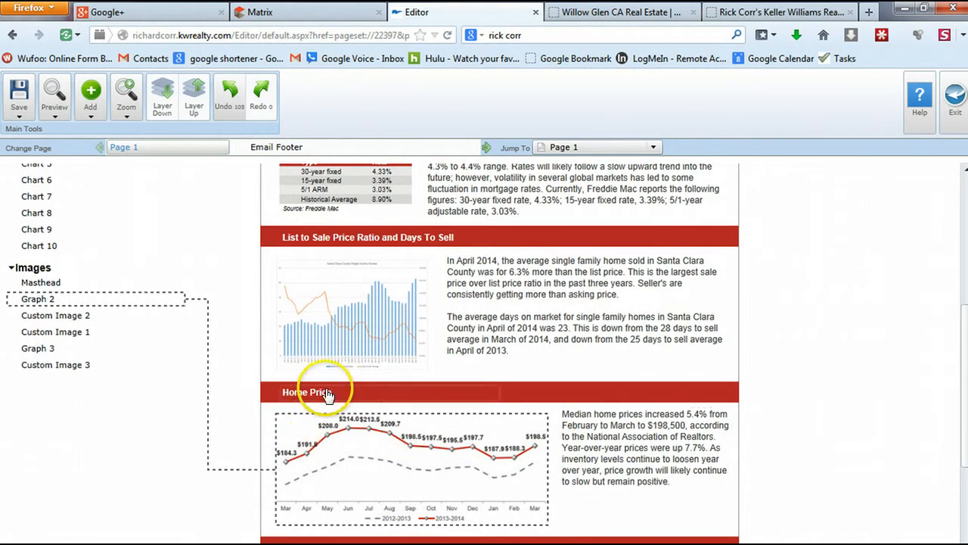
pyautogui.click(373, 458)
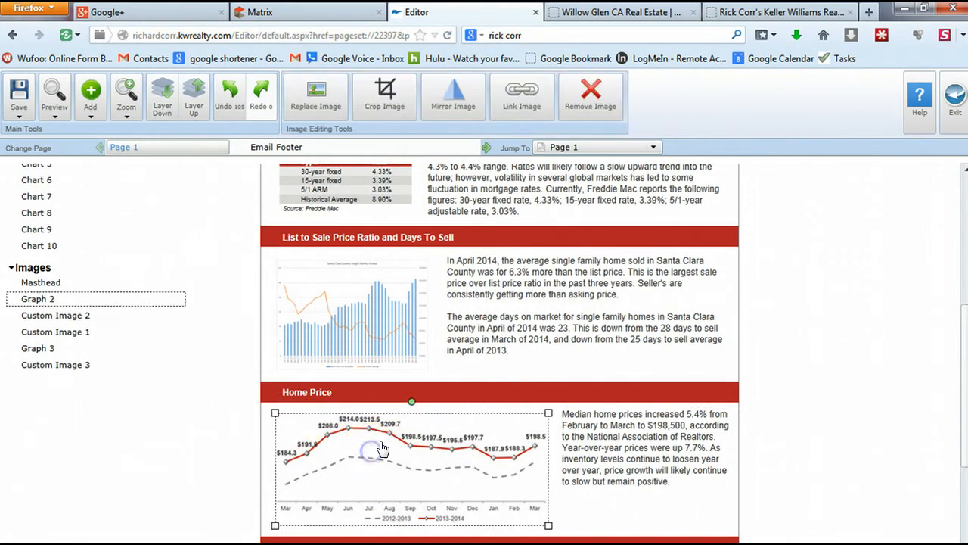
pyautogui.click(590, 93)
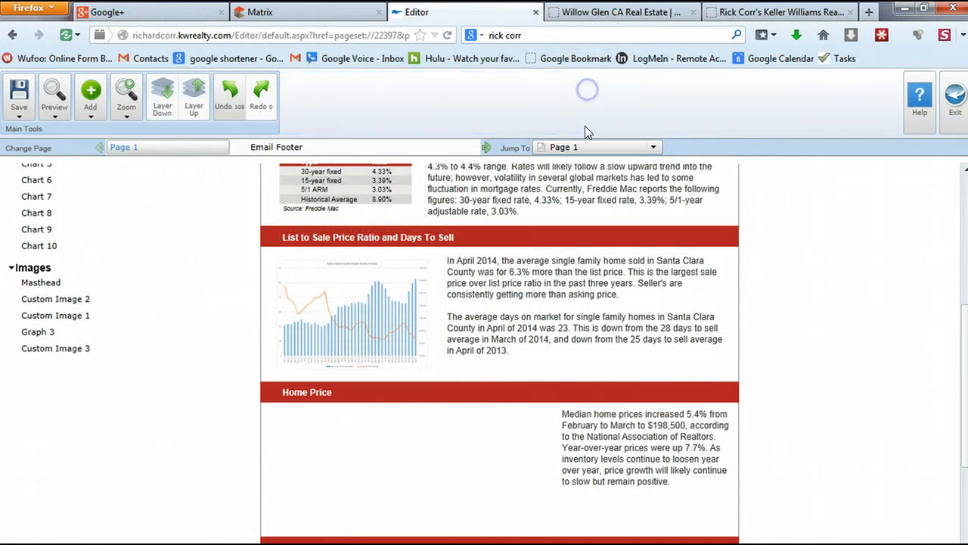
# Upload the Avg and Median Prices chart file to the image library
pyautogui.click(91, 114)
pyautogui.click(116, 131)
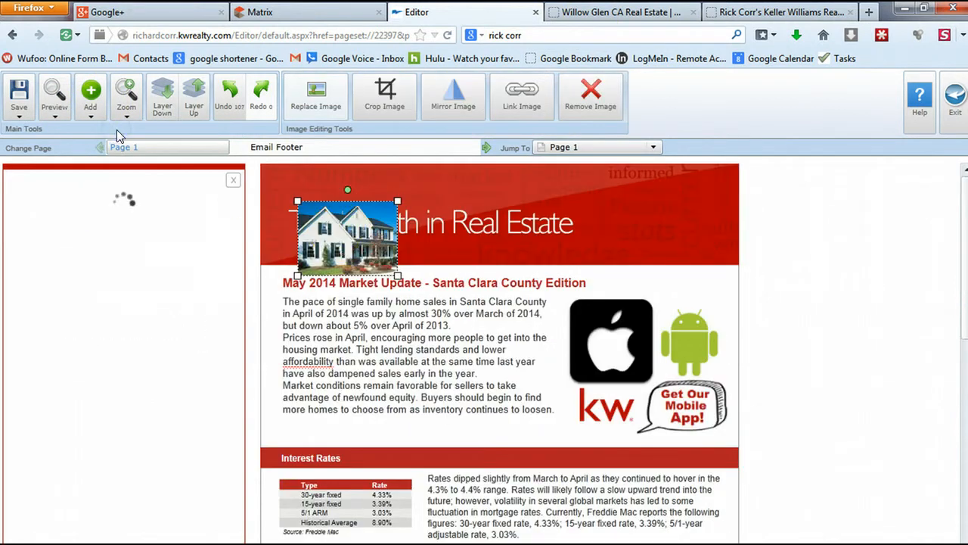
pyautogui.click(183, 230)
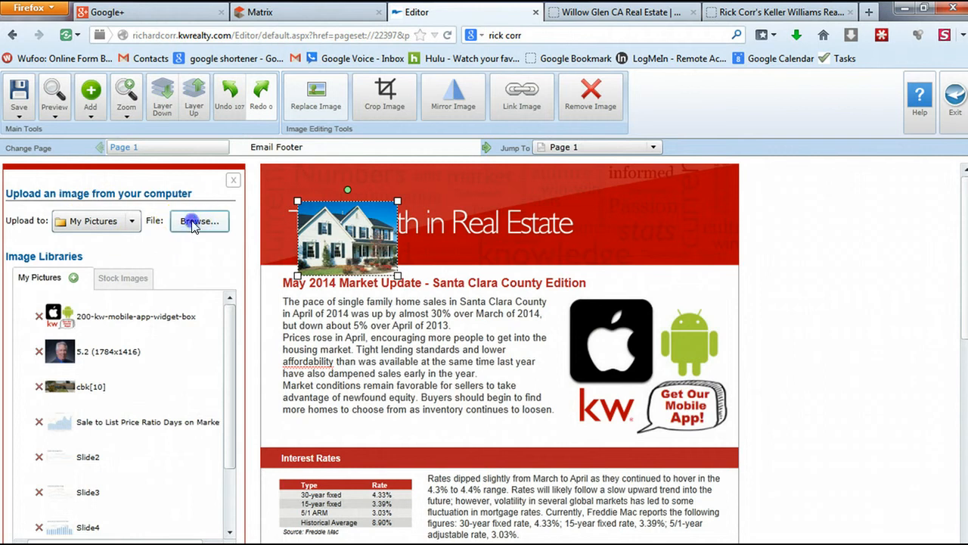
pyautogui.click(231, 130)
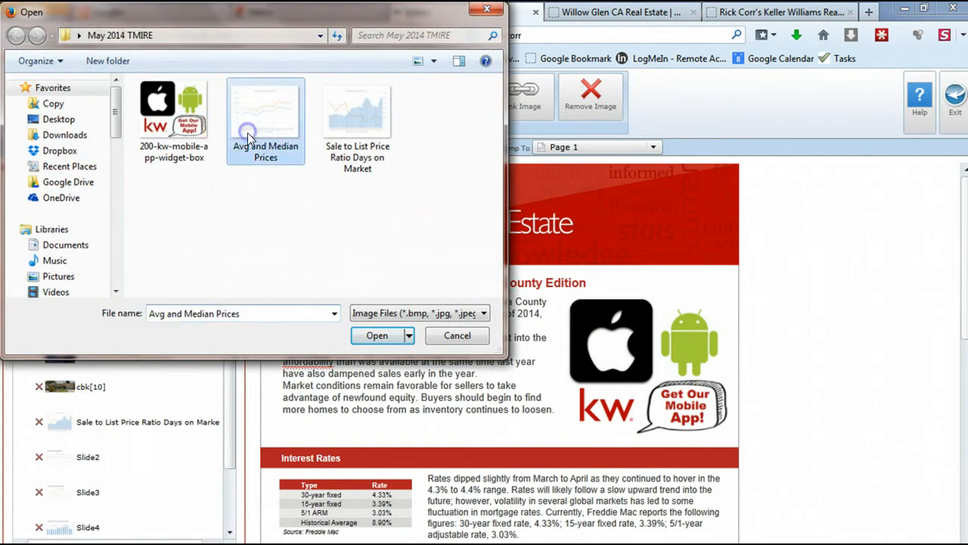
pyautogui.click(377, 335)
pyautogui.click(347, 241)
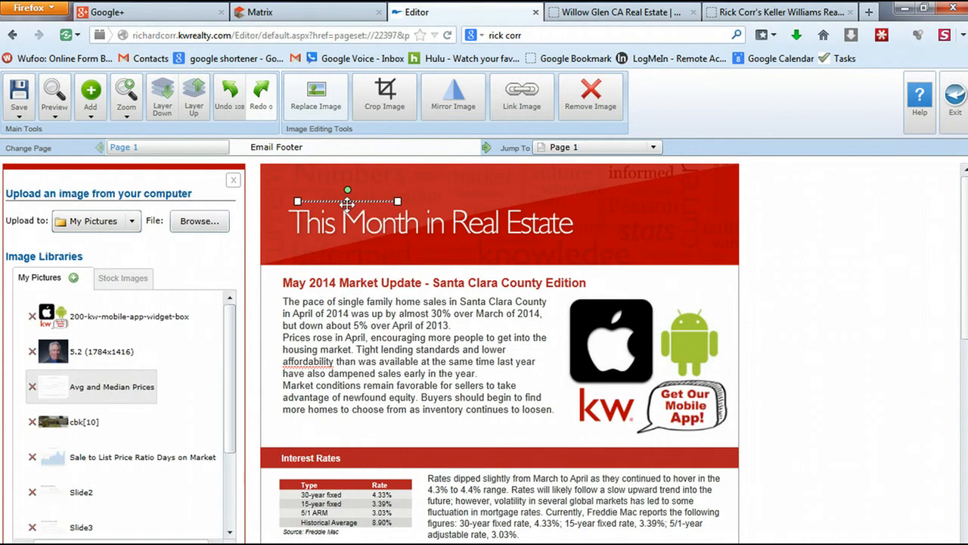
# Insert the Avg and Median Prices chart into the Home Price section and enlarge it beside the text
pyautogui.click(88, 101)
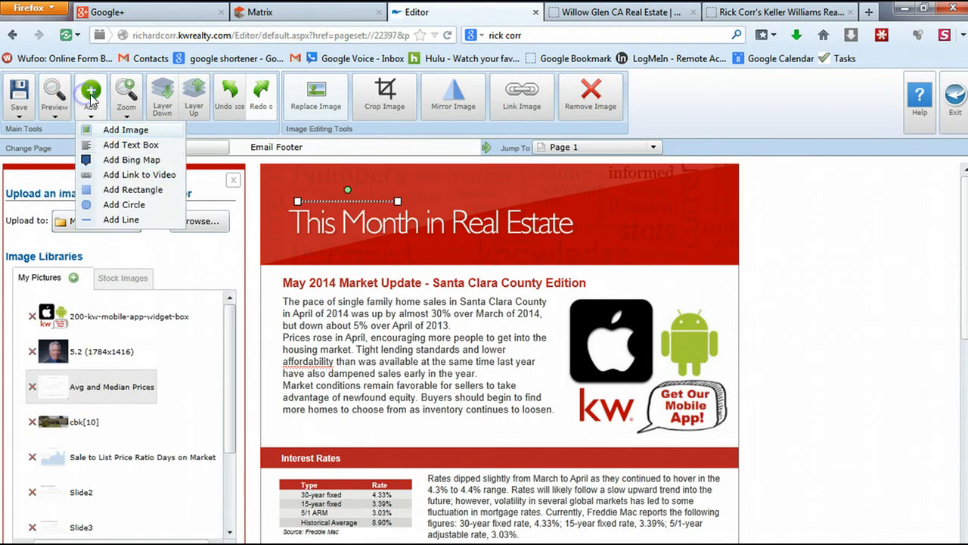
pyautogui.click(134, 130)
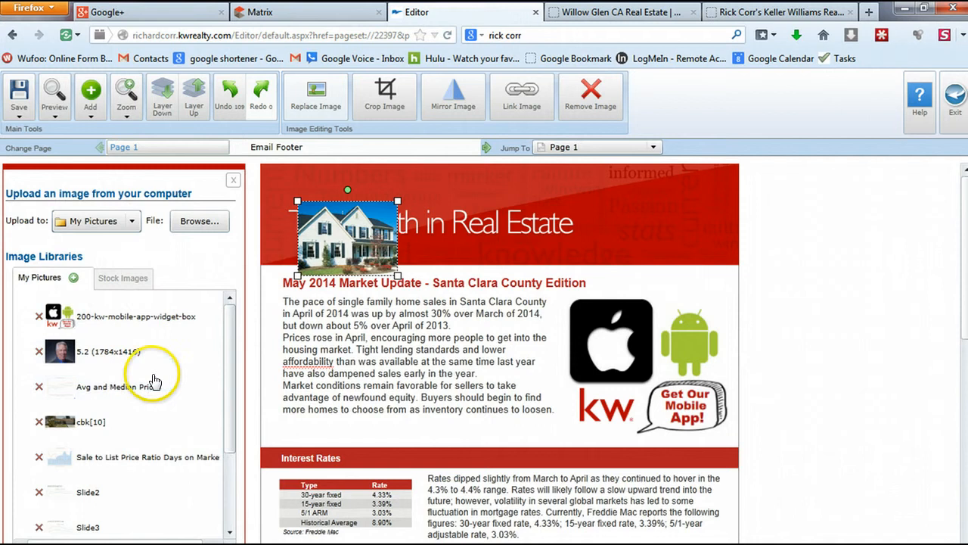
pyautogui.click(126, 387)
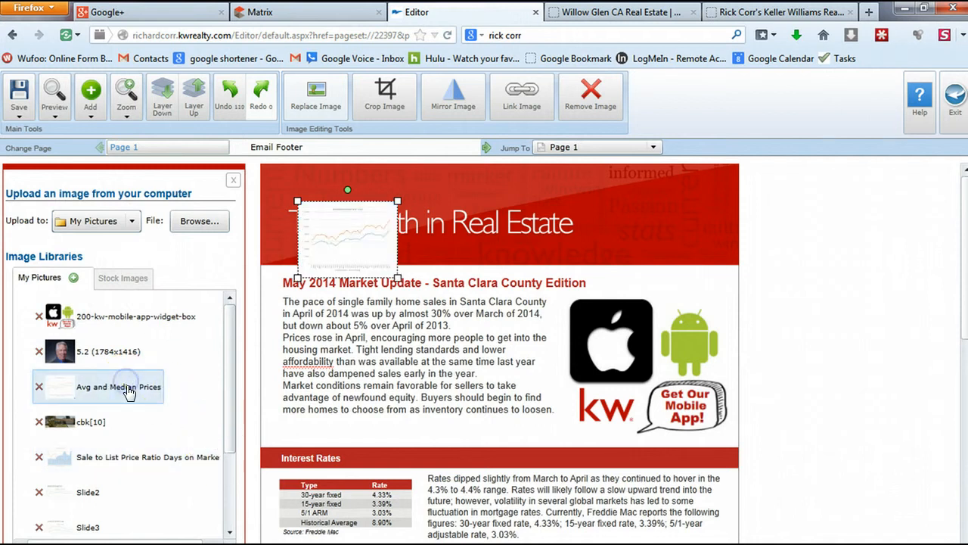
pyautogui.moveTo(358, 238); pyautogui.dragTo(492, 511)
pyautogui.scroll(-5, 865, 512)
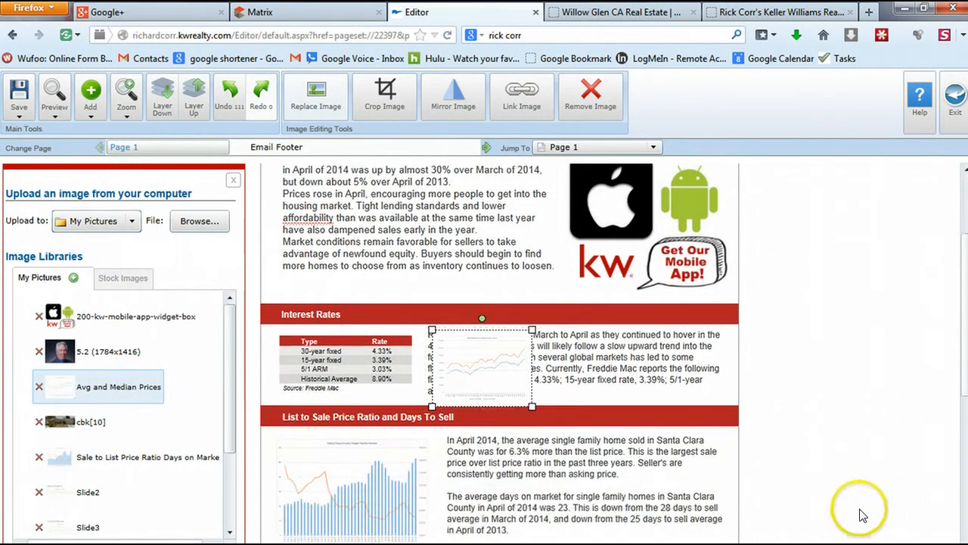
pyautogui.scroll(-2, 865, 503)
pyautogui.moveTo(471, 199); pyautogui.dragTo(303, 456)
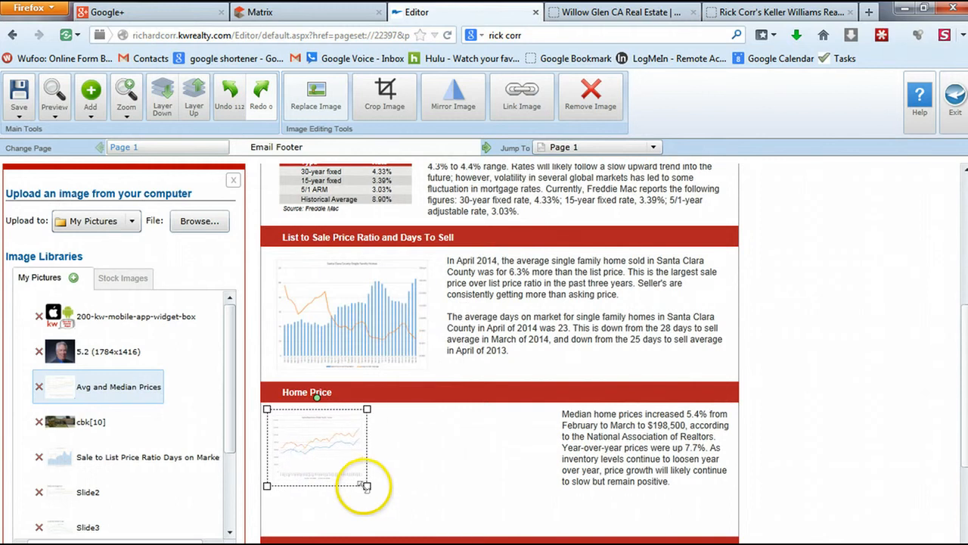
pyautogui.moveTo(367, 486); pyautogui.dragTo(473, 535)
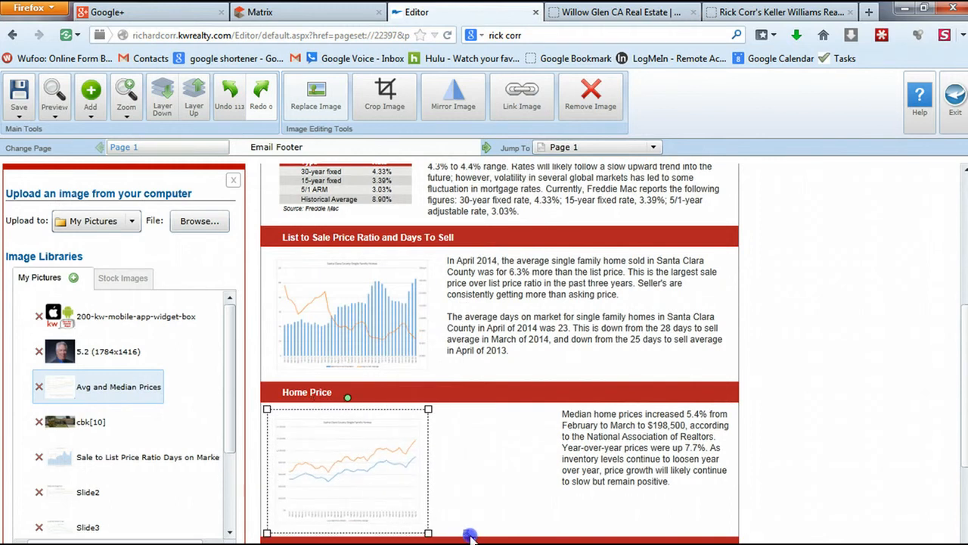
pyautogui.click(620, 458)
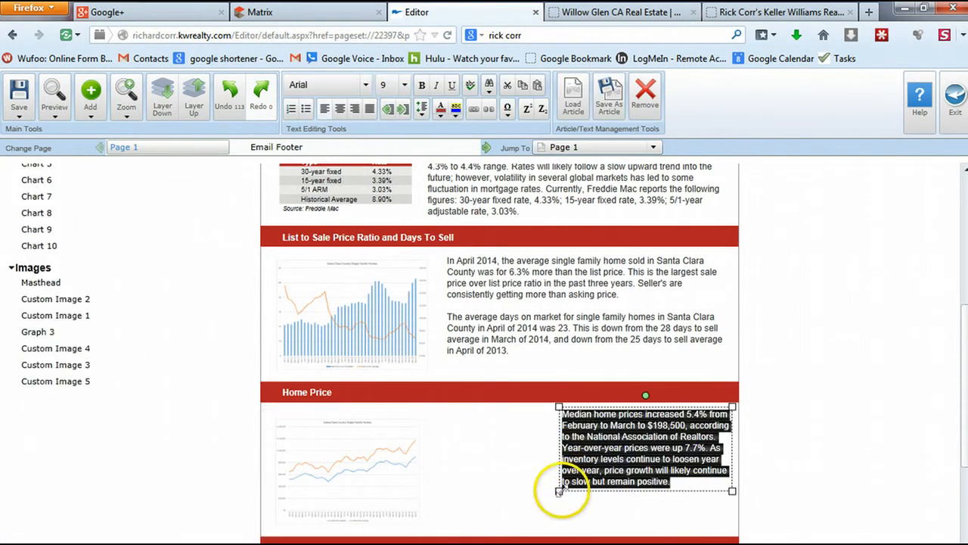
# Widen the Home Price text box and copy the Median and Average Prices text from Notepad
pyautogui.moveTo(560, 491); pyautogui.dragTo(445, 527)
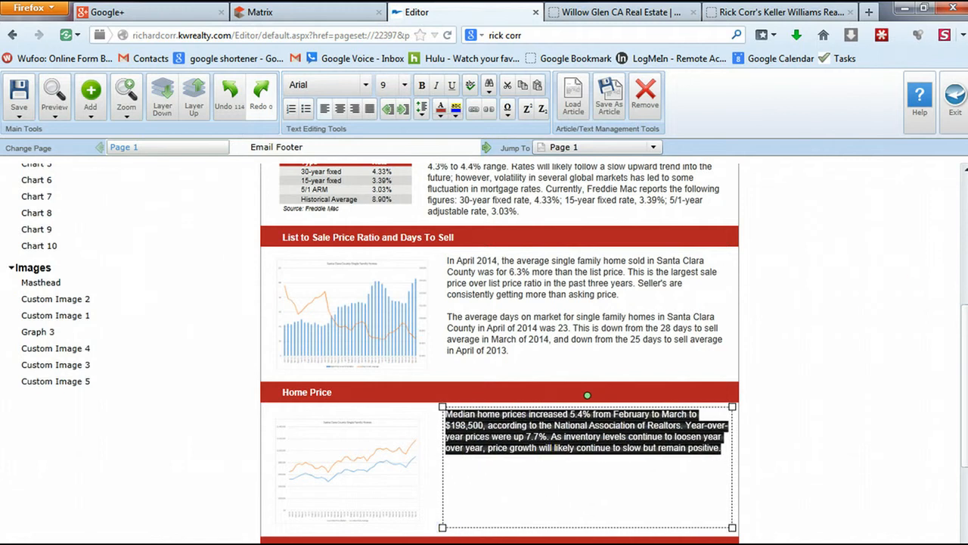
pyautogui.hotkey('alt', 'Tab')
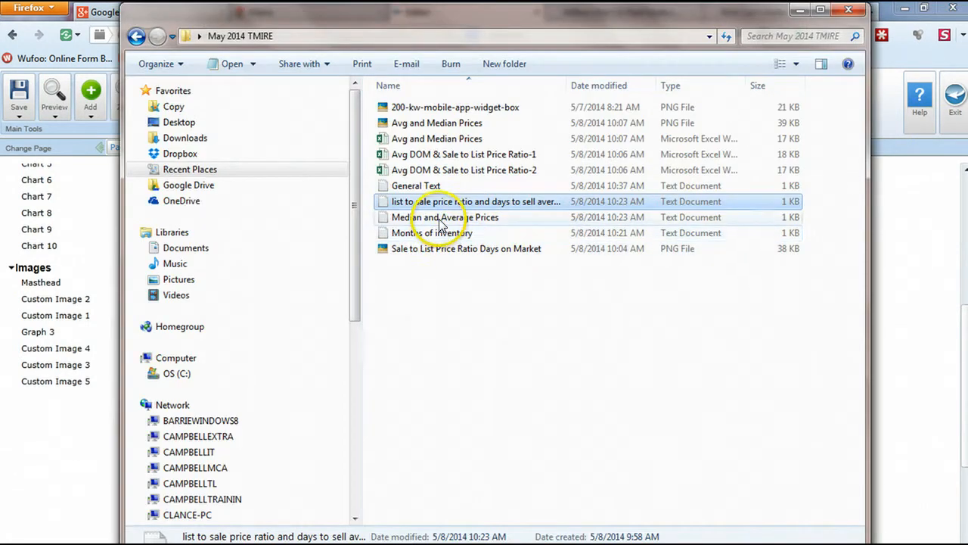
pyautogui.doubleClick(443, 217)
pyautogui.moveTo(493, 350); pyautogui.dragTo(154, 181)
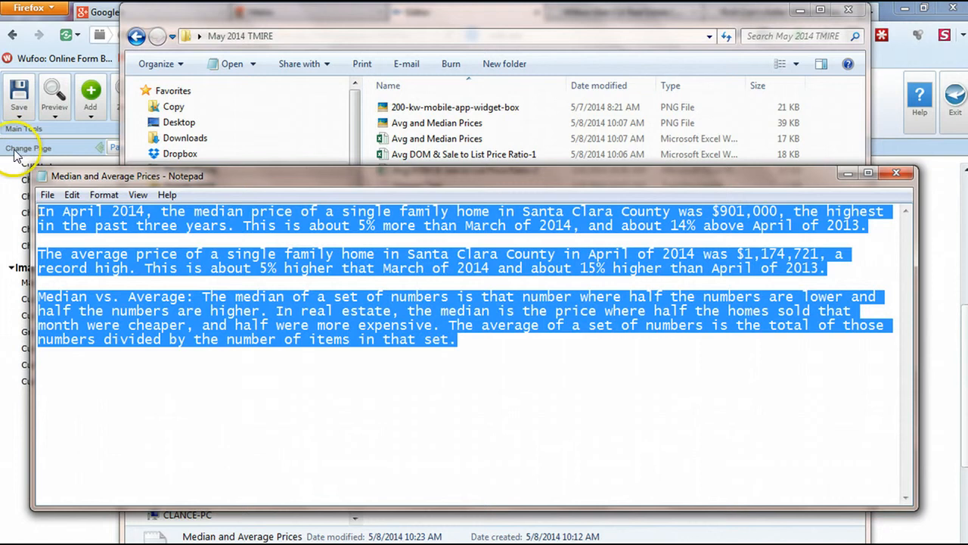
pyautogui.click(843, 173)
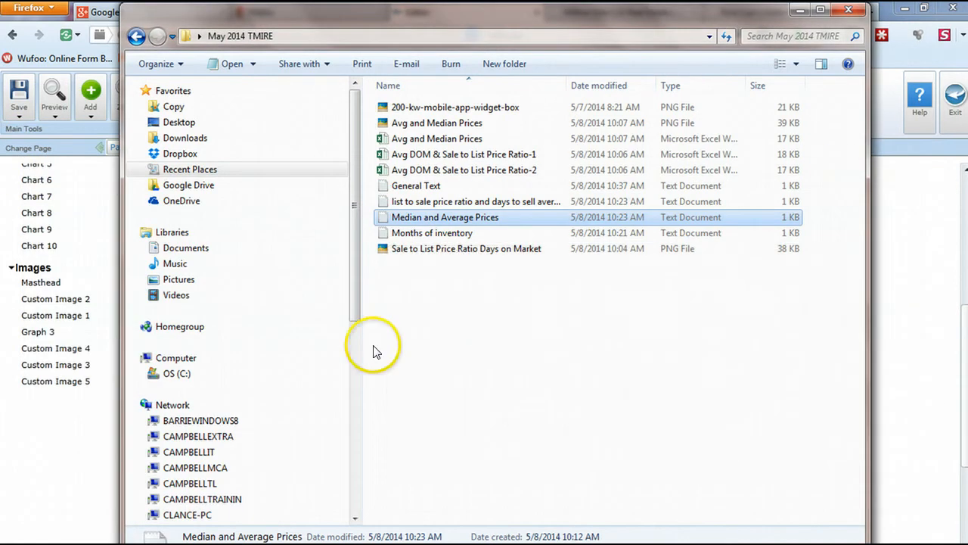
pyautogui.click(799, 9)
# Paste the price text over the old text, delete the Median vs. Average paragraph, and resize the box
pyautogui.hotkey('ctrl', 'v')
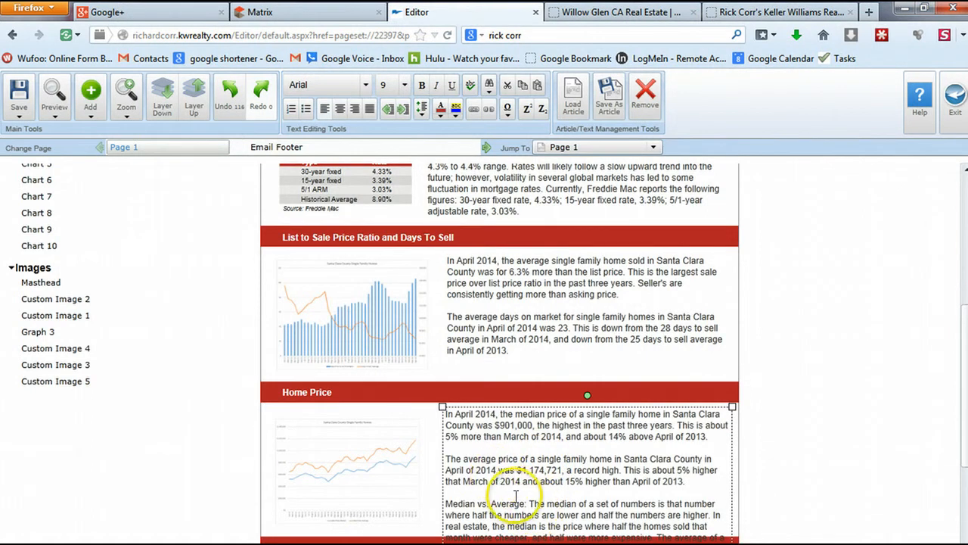
pyautogui.moveTo(692, 481); pyautogui.dragTo(703, 544)
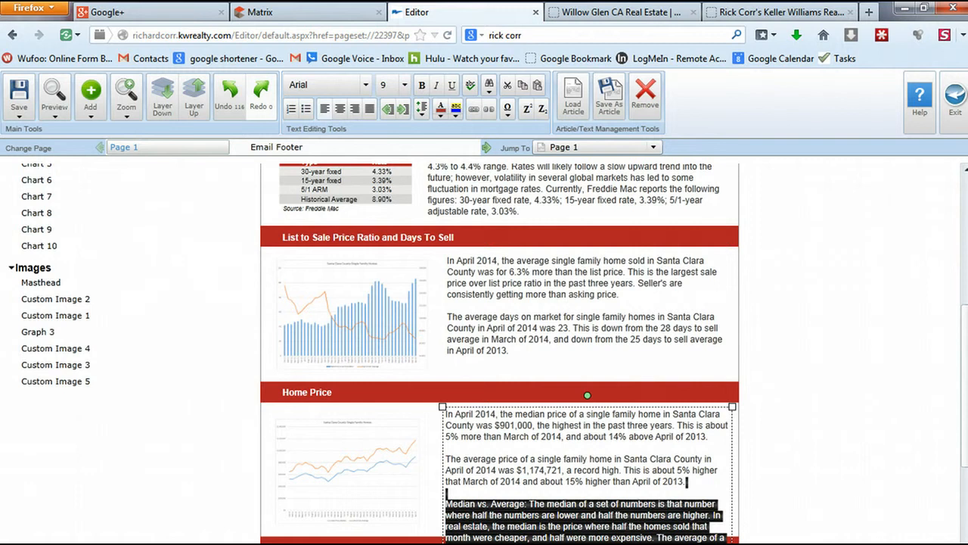
pyautogui.press('Delete')
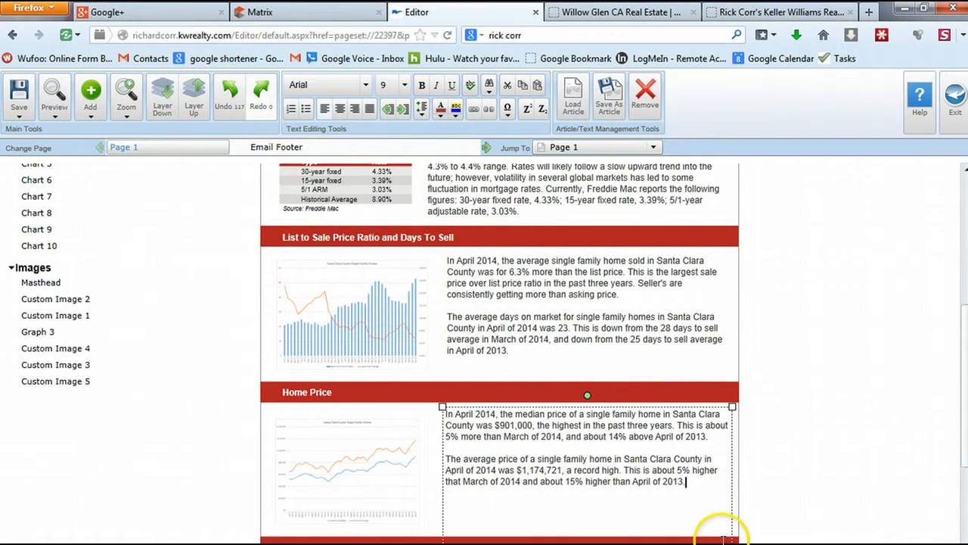
pyautogui.moveTo(733, 542); pyautogui.dragTo(728, 523)
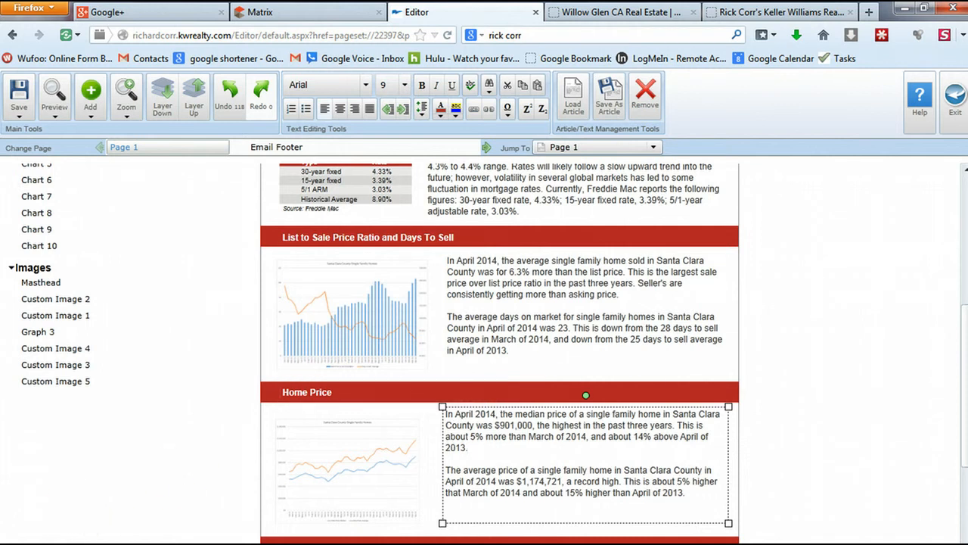
pyautogui.scroll(-5, 616, 350)
pyautogui.click(391, 385)
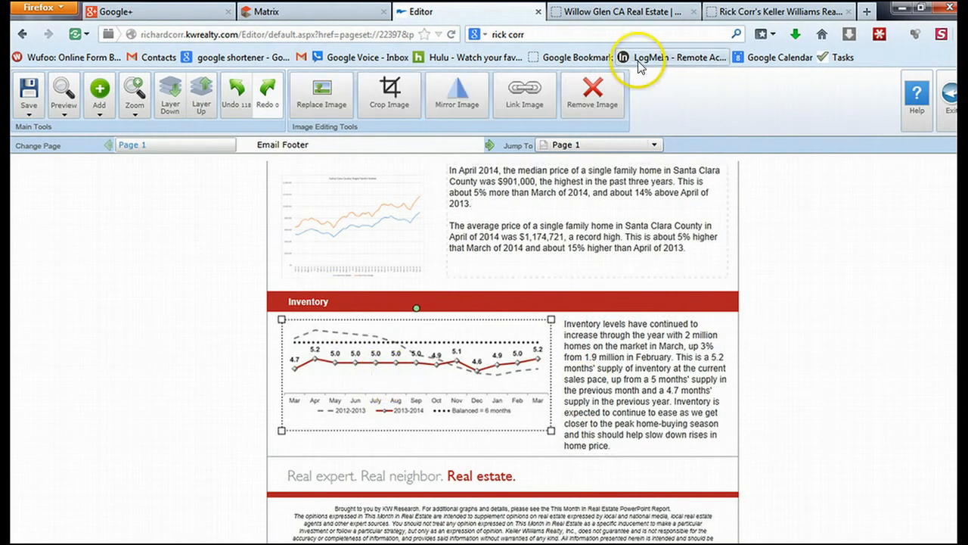
# Delete the old Inventory chart and upload the Months of Inventory chart file
pyautogui.click(585, 94)
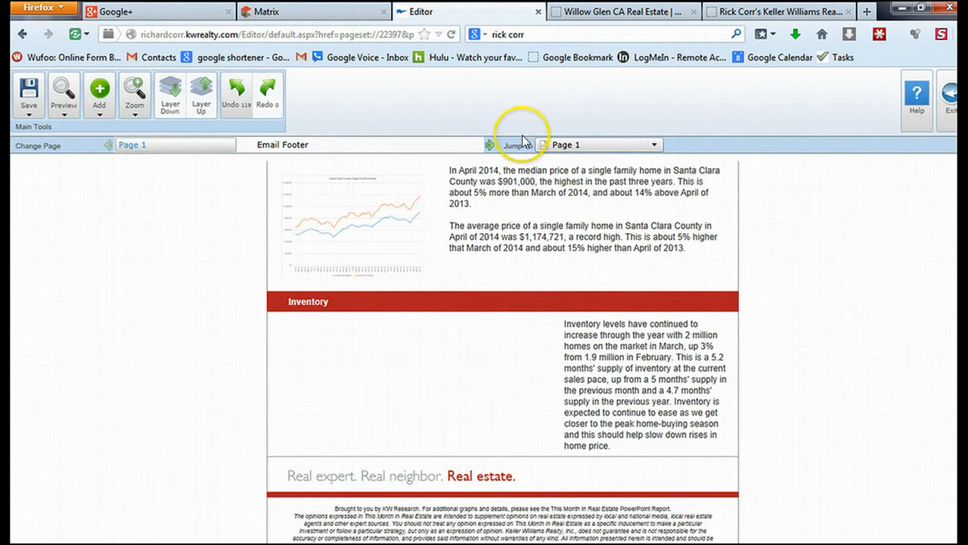
pyautogui.click(101, 112)
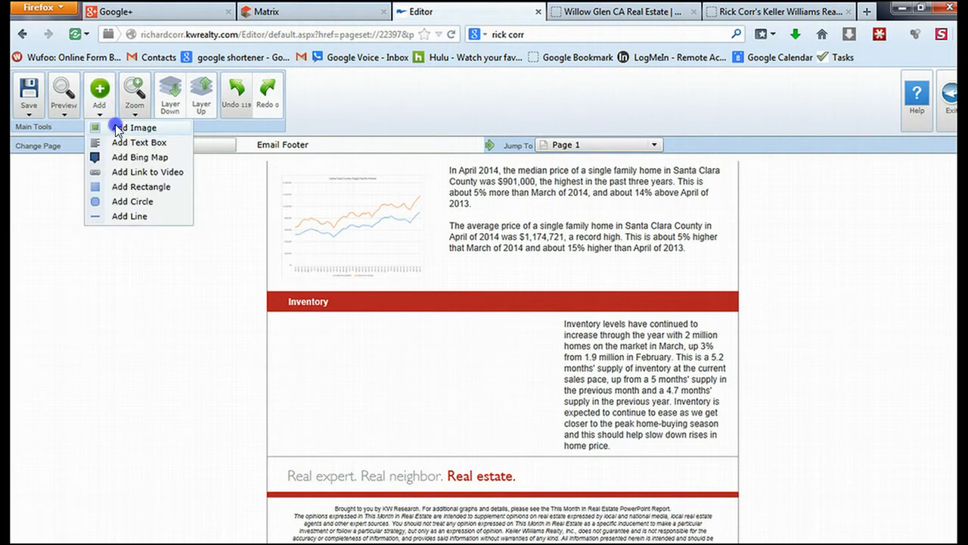
pyautogui.click(119, 128)
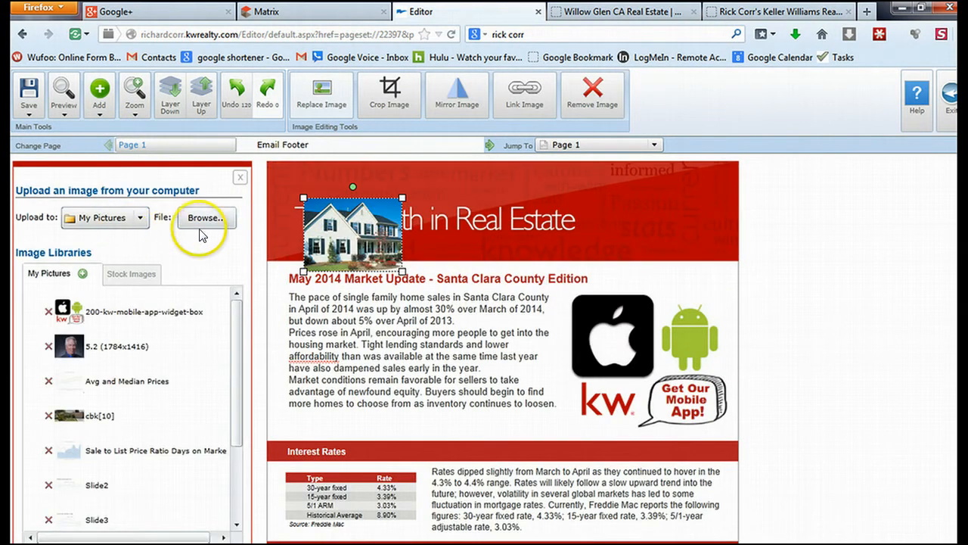
pyautogui.click(203, 219)
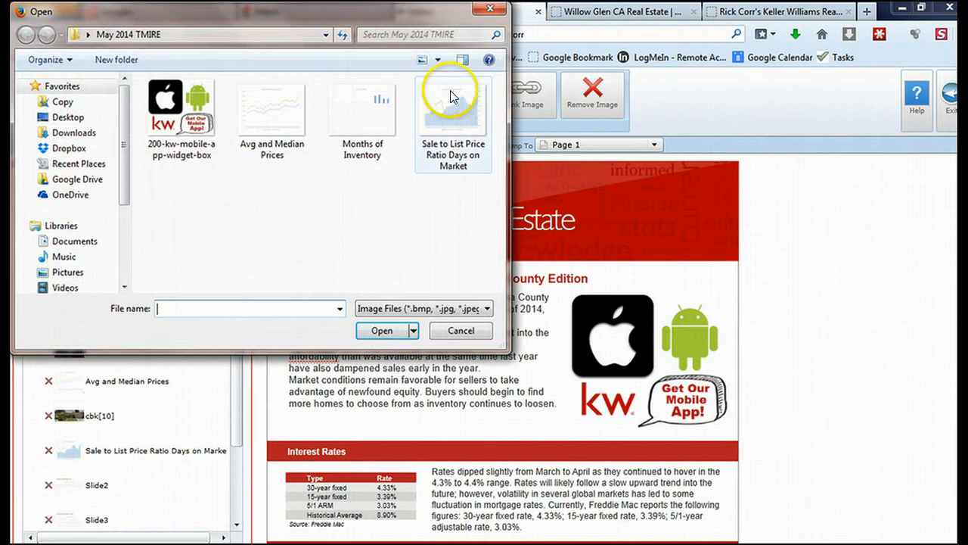
pyautogui.click(369, 114)
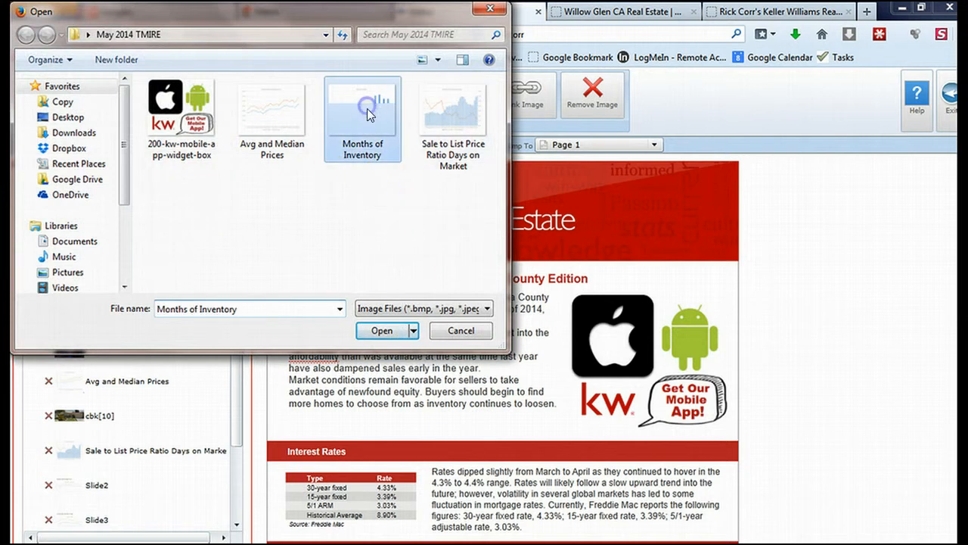
pyautogui.click(386, 330)
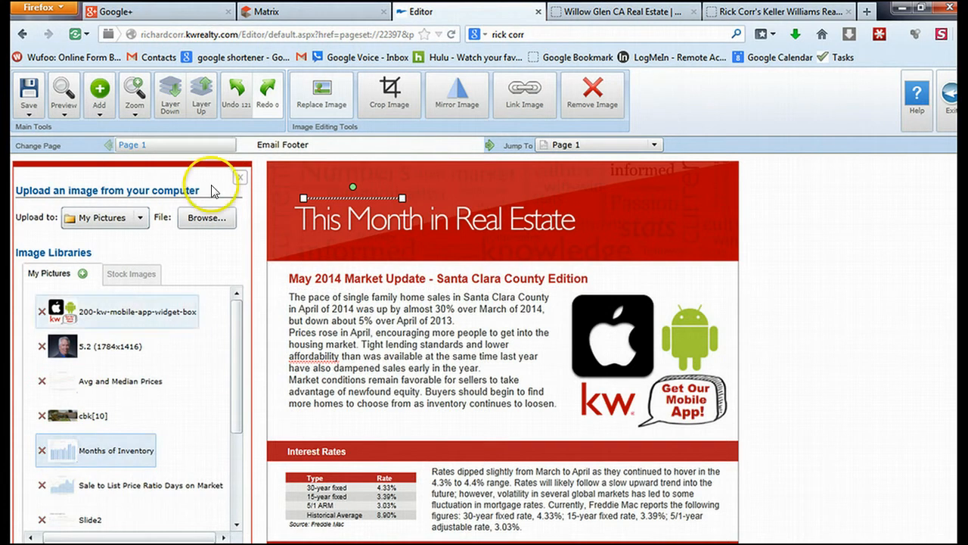
# Insert the Months of Inventory chart, move it just below the Inventory heading, and enlarge it
pyautogui.click(97, 92)
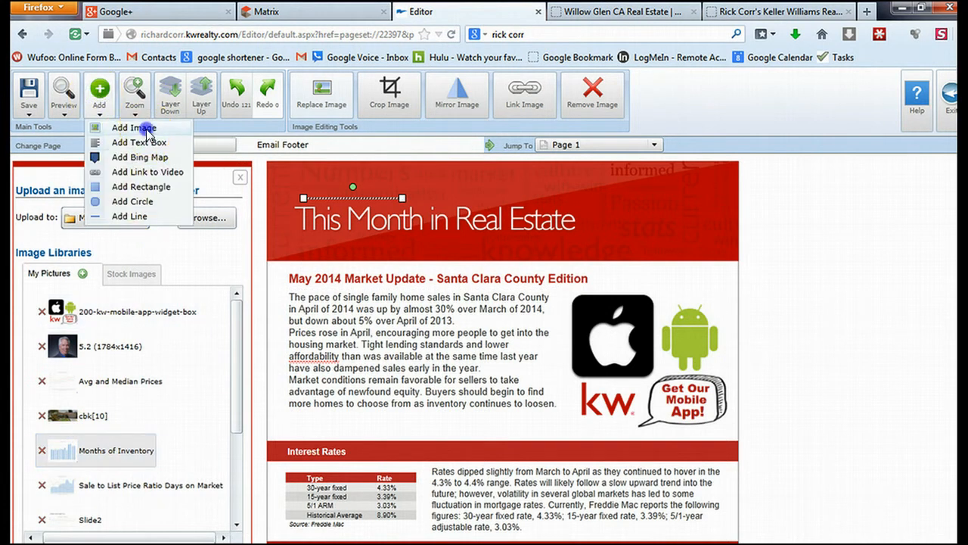
pyautogui.click(125, 127)
pyautogui.click(90, 453)
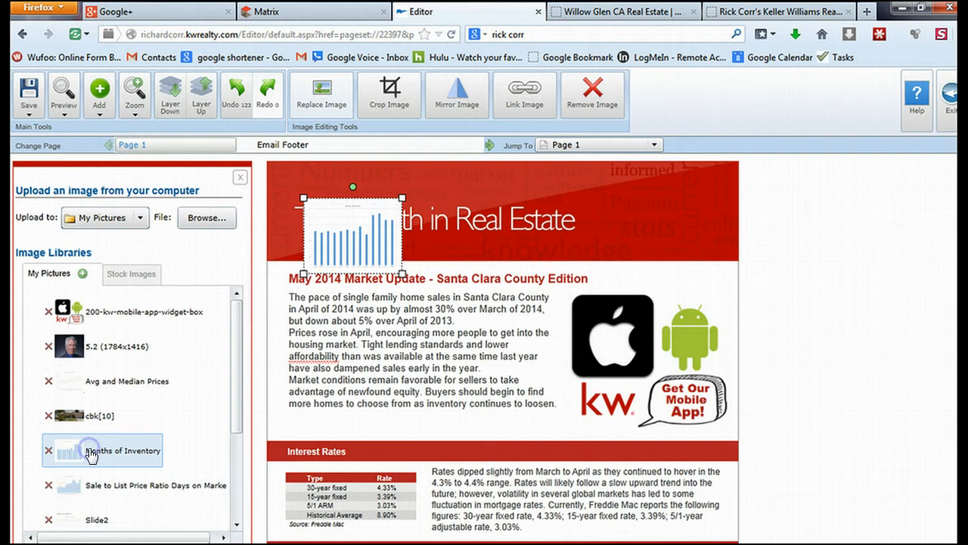
pyautogui.moveTo(378, 236); pyautogui.dragTo(393, 475)
pyautogui.scroll(-3, 568, 420)
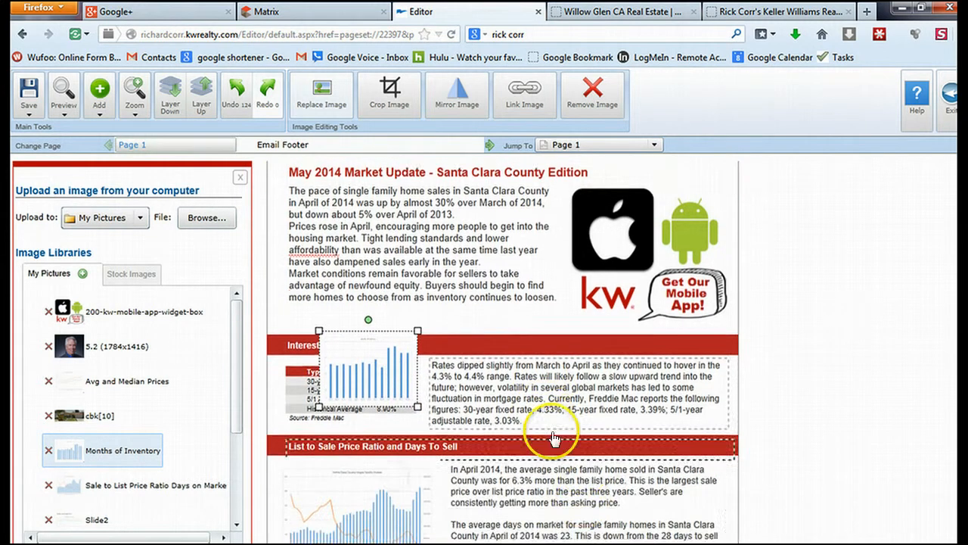
pyautogui.click(368, 305)
pyautogui.moveTo(368, 304); pyautogui.dragTo(360, 503)
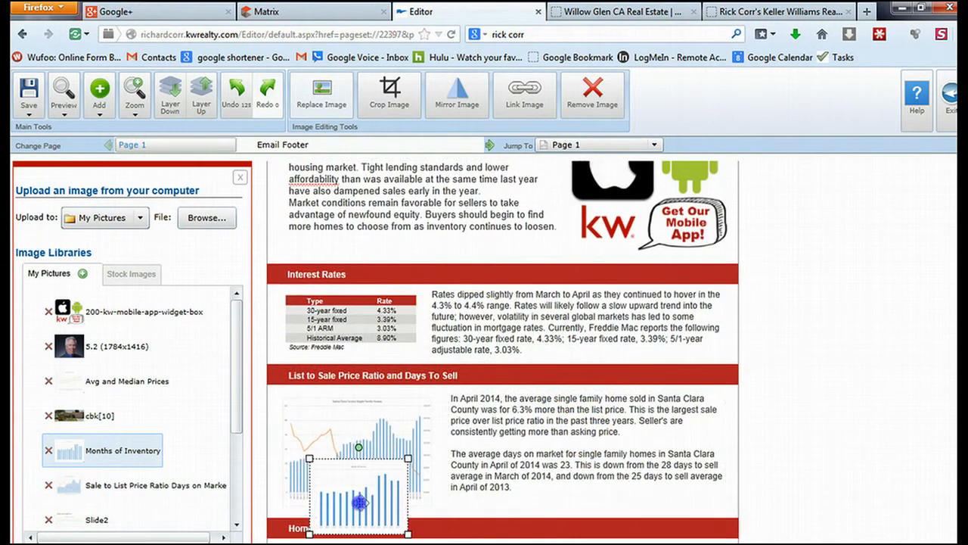
pyautogui.scroll(-4, 522, 469)
pyautogui.moveTo(364, 352); pyautogui.dragTo(308, 527)
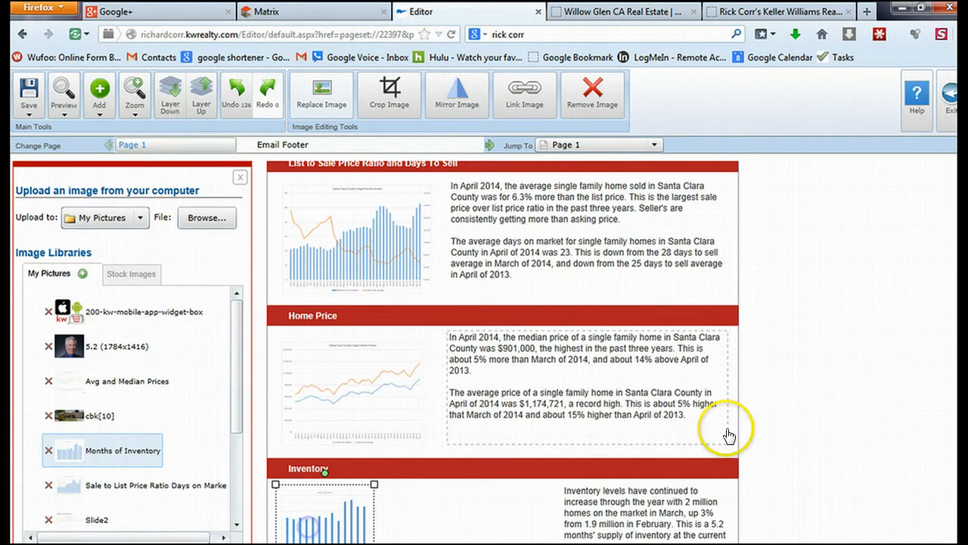
pyautogui.scroll(-2, 726, 432)
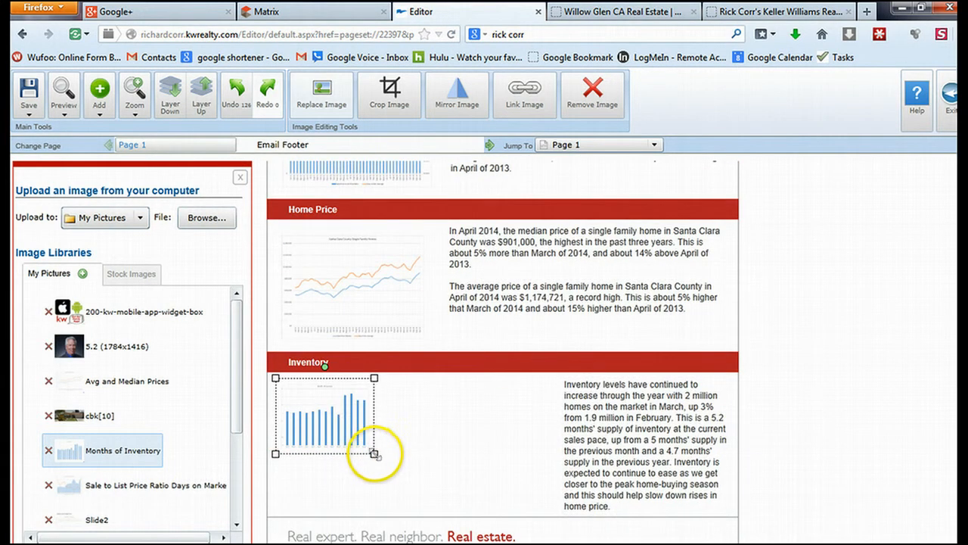
pyautogui.moveTo(371, 451); pyautogui.dragTo(468, 514)
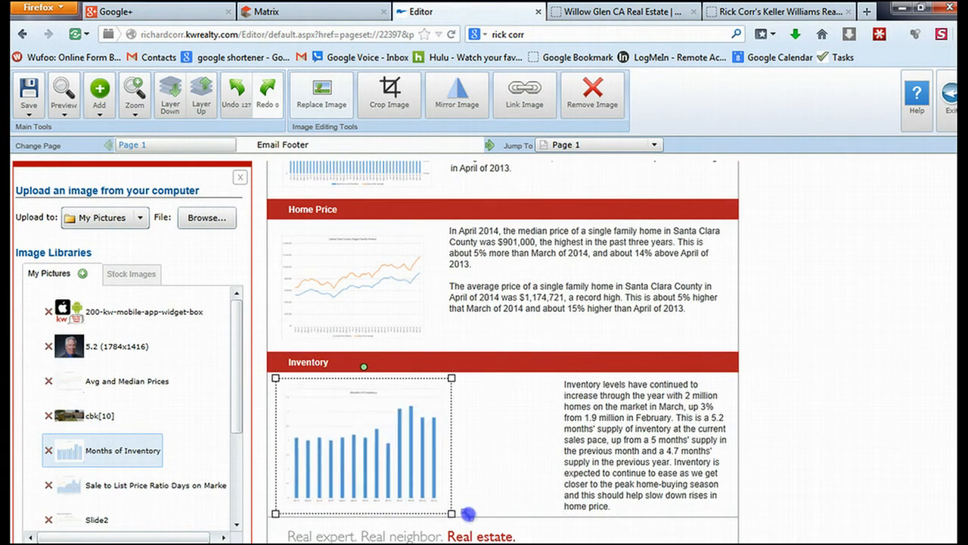
pyautogui.click(601, 454)
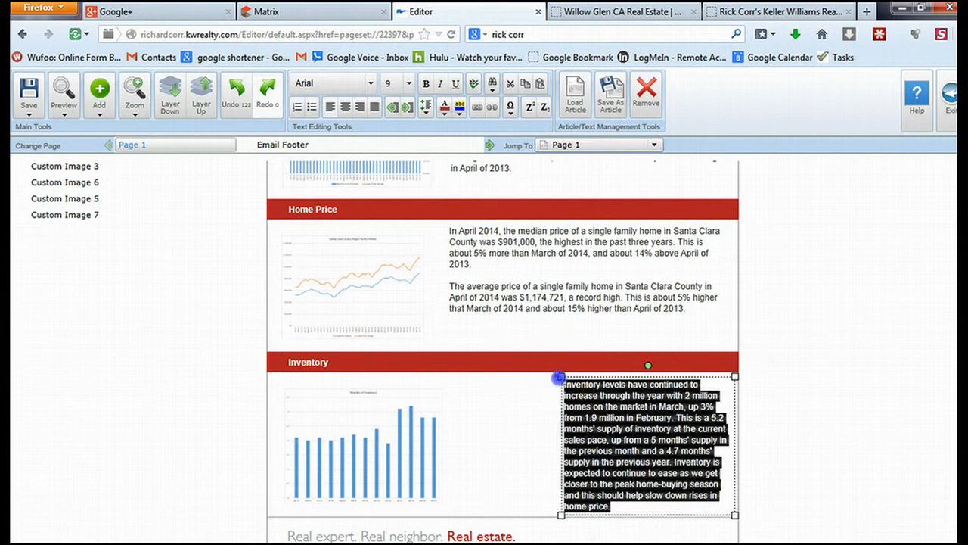
# Widen the Inventory text box and copy all text from Months of inventory.txt in Notepad
pyautogui.moveTo(558, 376); pyautogui.dragTo(461, 382)
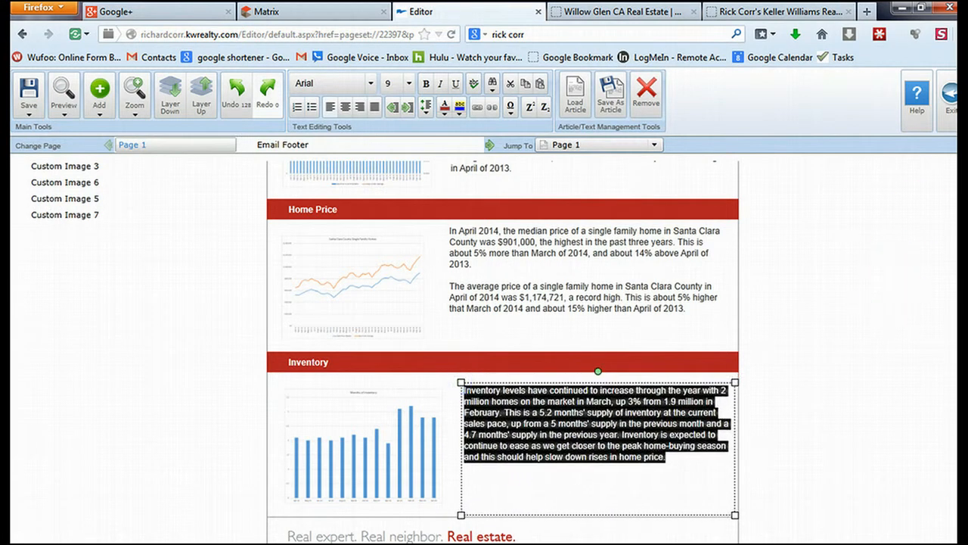
pyautogui.hotkey('alt', 'Tab')
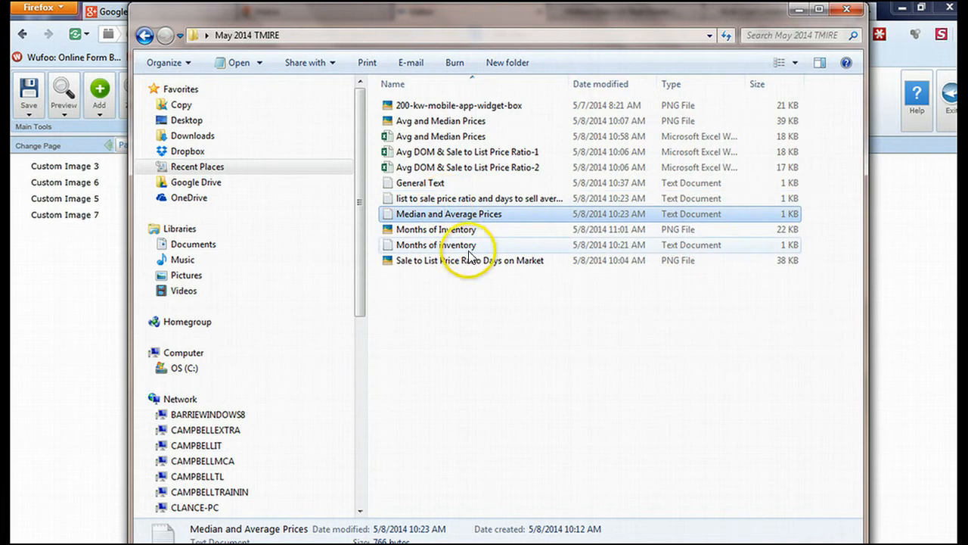
pyautogui.click(468, 246)
pyautogui.doubleClick(468, 250)
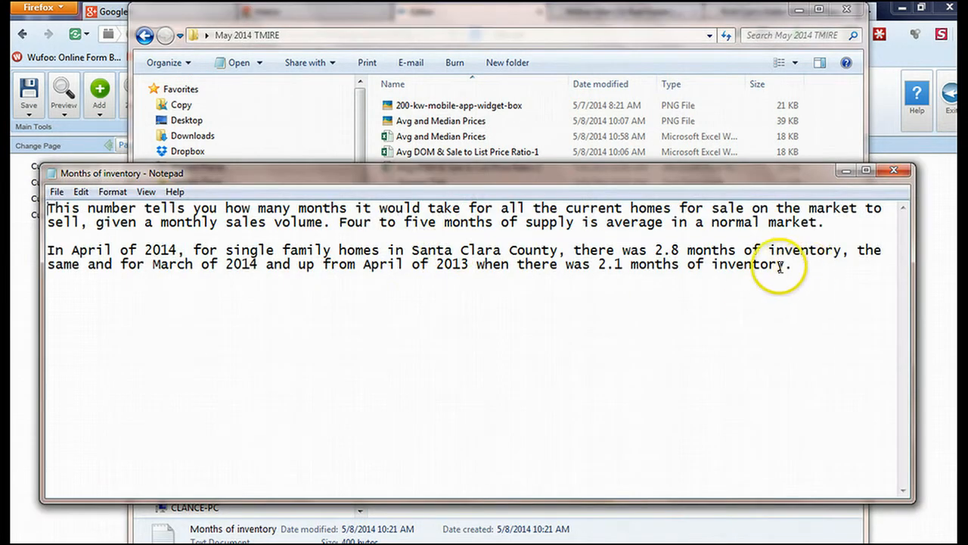
pyautogui.hotkey('ctrl', 'a')
pyautogui.hotkey('ctrl', 'c')
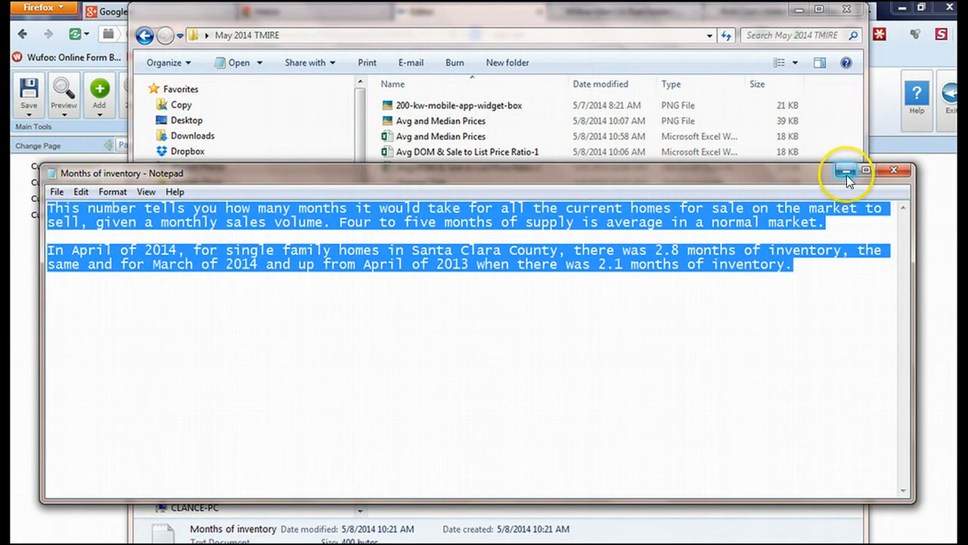
pyautogui.click(847, 173)
pyautogui.click(799, 10)
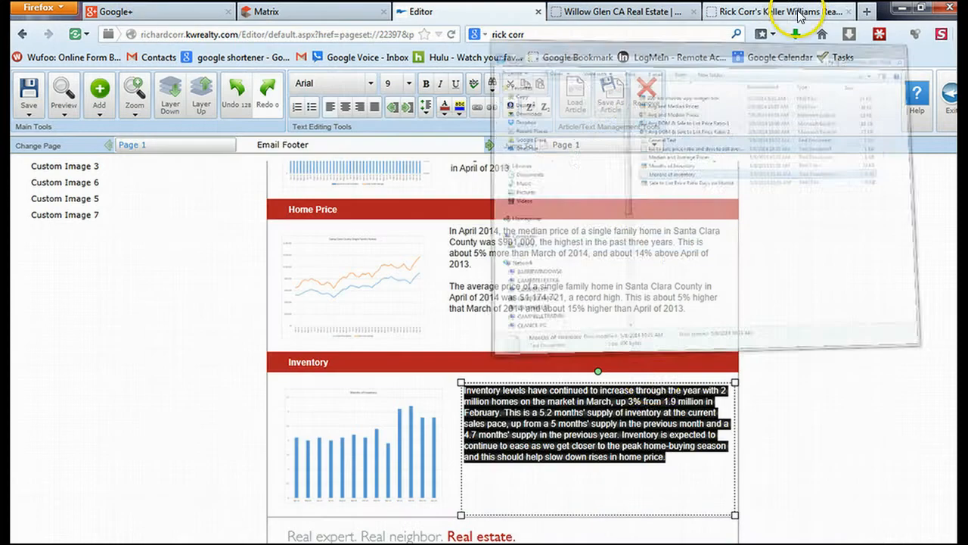
# Replace the old Inventory paragraph with the pasted April 2014 text citing 2.8 months of inventory
pyautogui.press('Delete')
pyautogui.hotkey('ctrl', 'v')
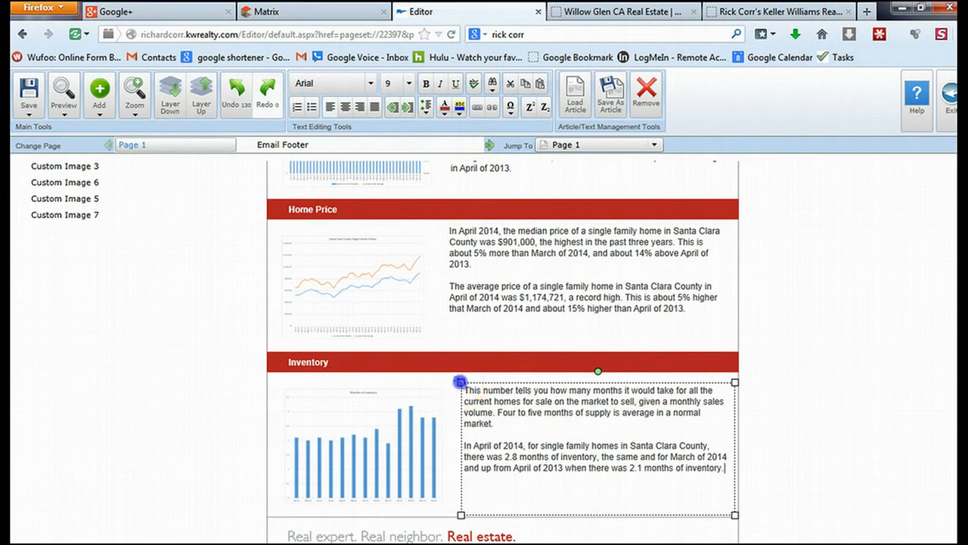
pyautogui.scroll(-1, 908, 408)
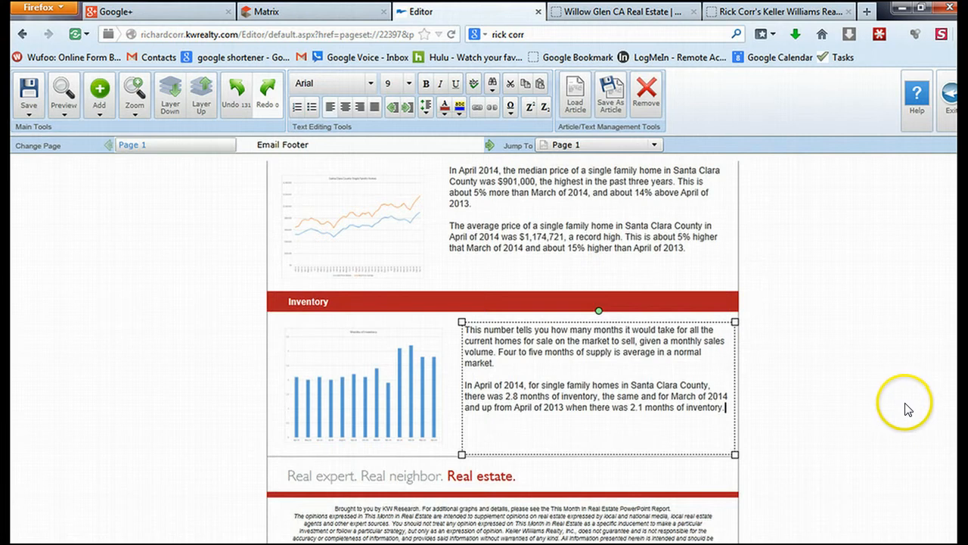
pyautogui.scroll(5, 908, 409)
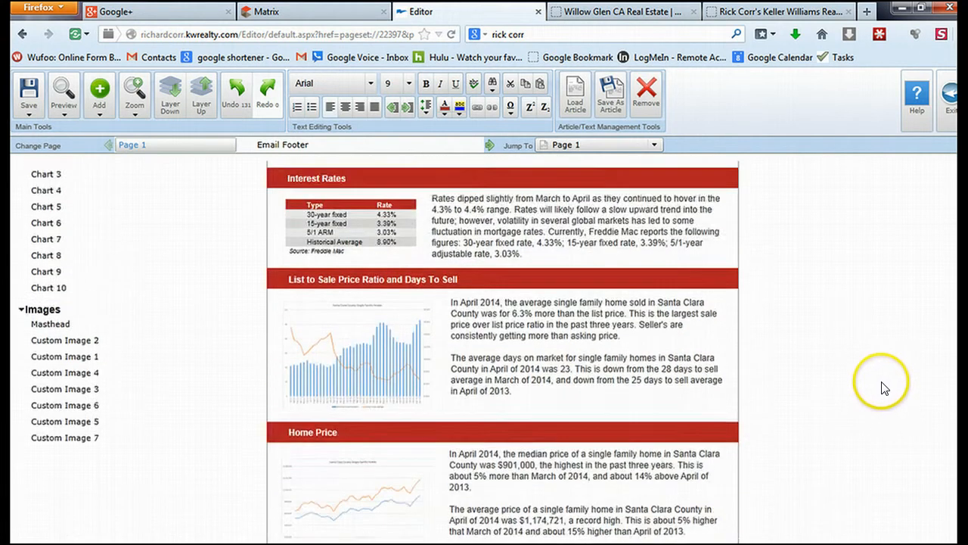
# Save the newsletter as SCC May 2014 and exit the editor, confirming Yes
pyautogui.scroll(3, 878, 380)
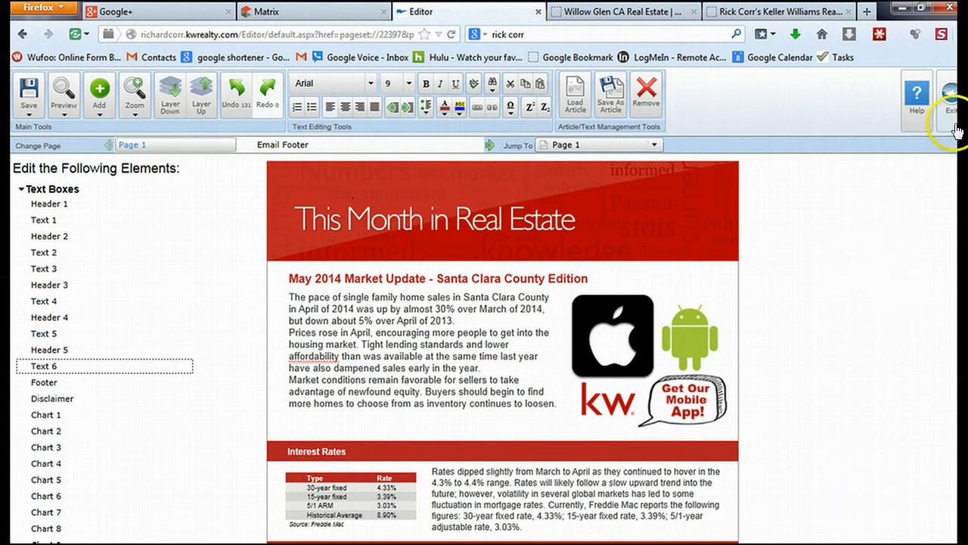
pyautogui.click(27, 112)
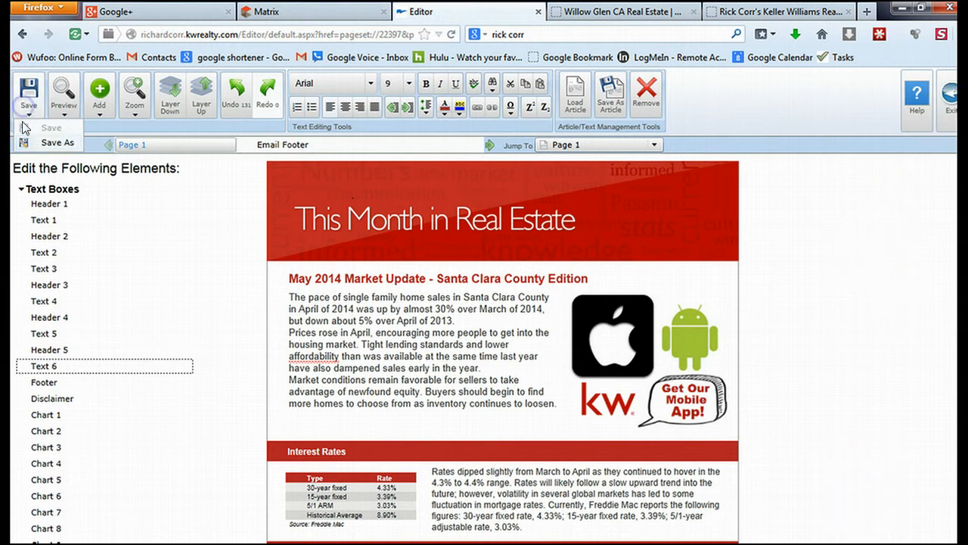
pyautogui.click(54, 143)
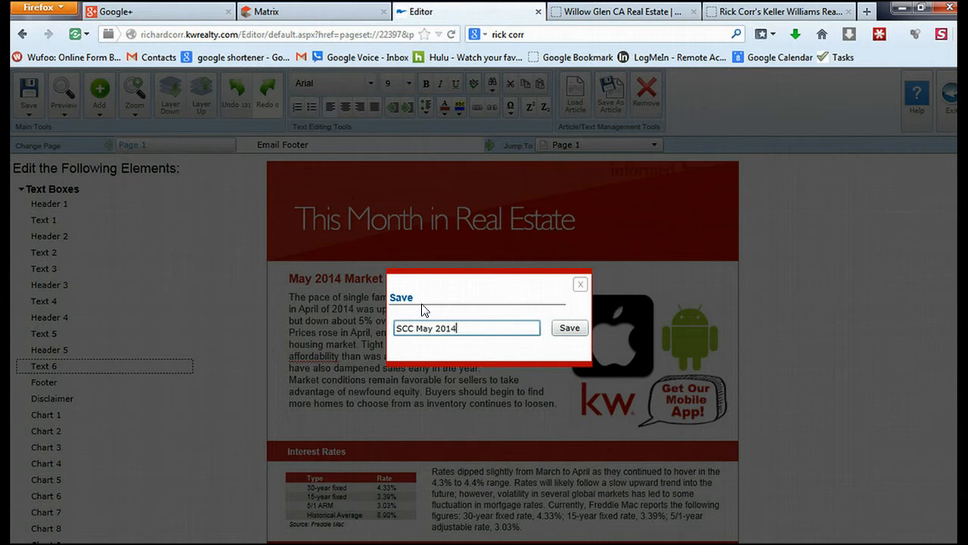
pyautogui.click(573, 328)
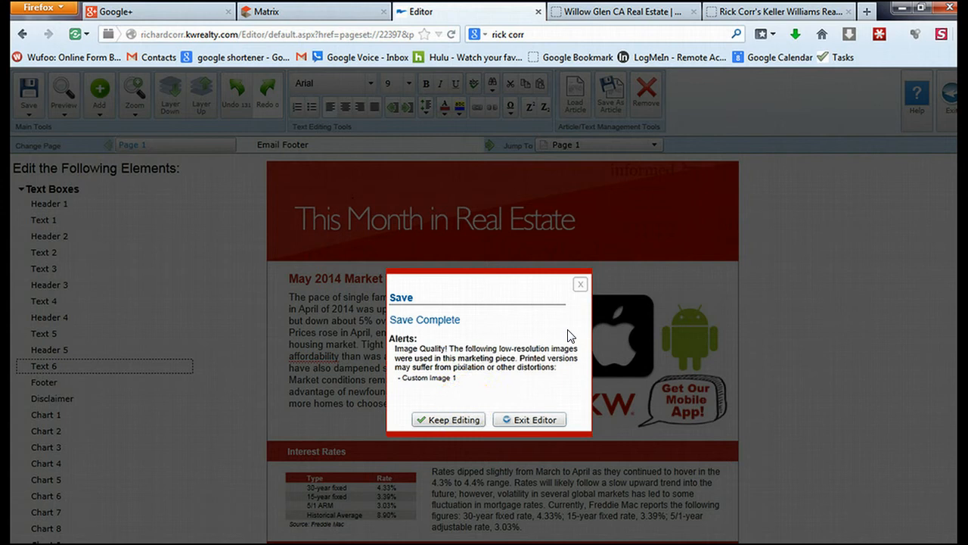
pyautogui.click(518, 419)
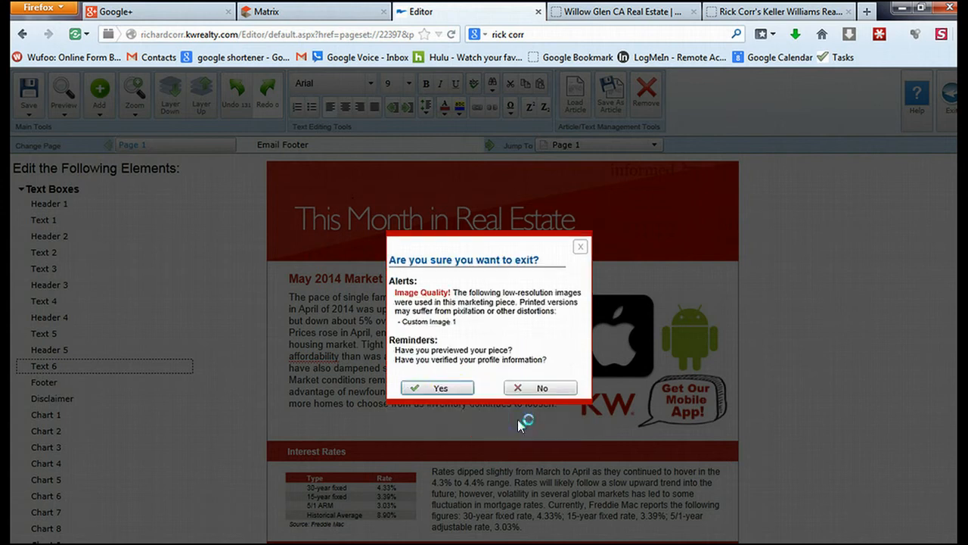
pyautogui.click(440, 388)
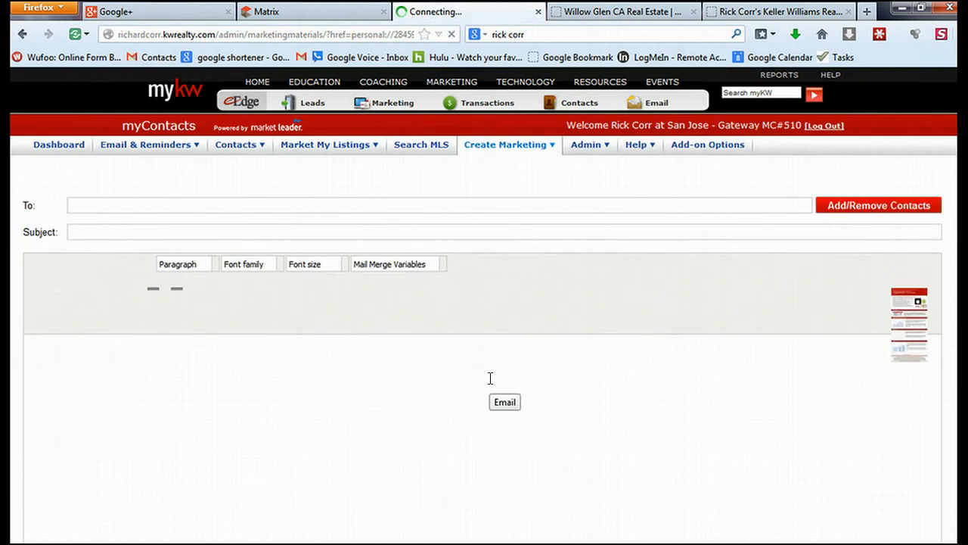
pyautogui.click(97, 204)
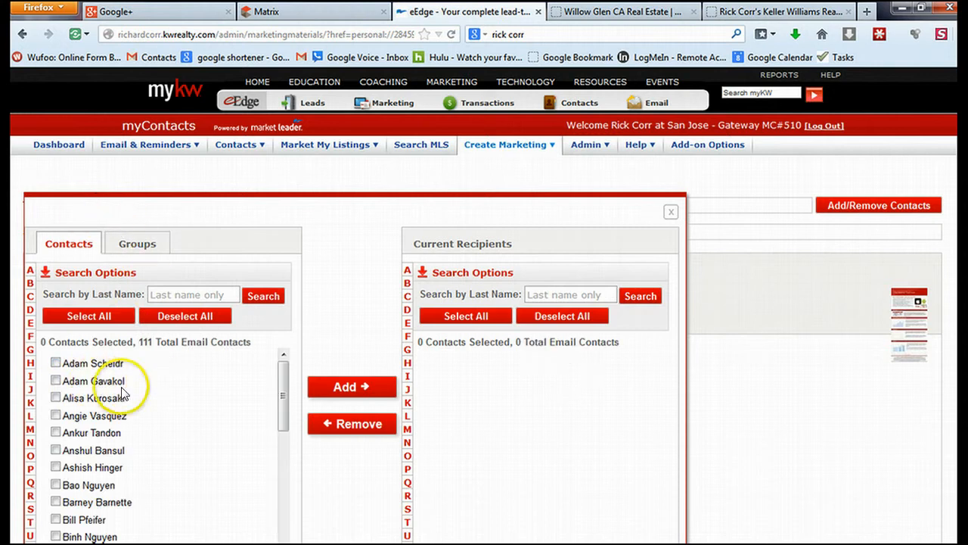
pyautogui.click(135, 243)
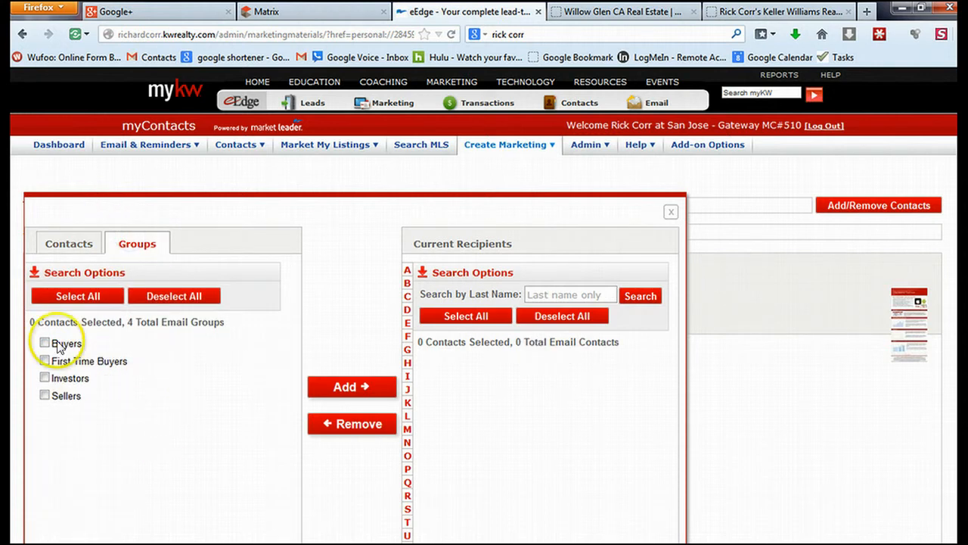
pyautogui.click(669, 213)
pyautogui.click(136, 232)
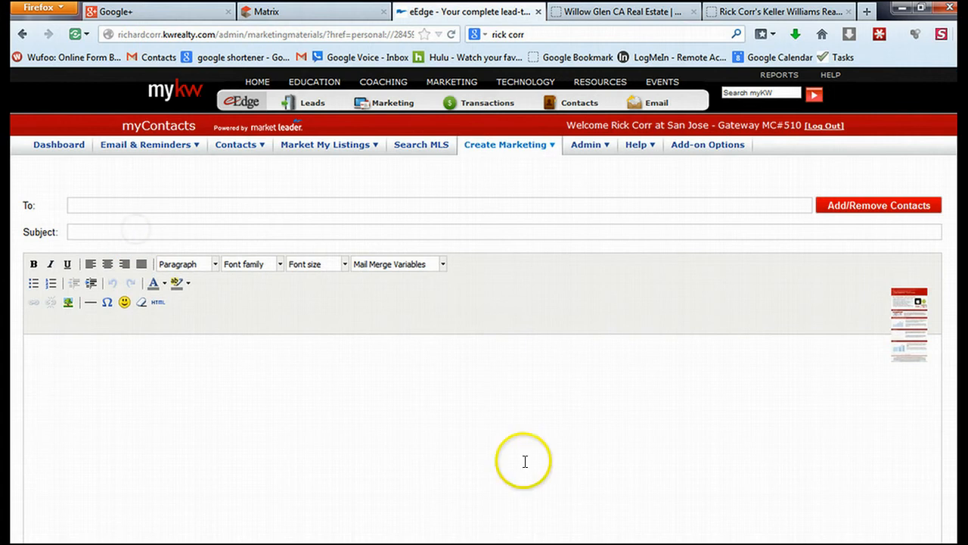